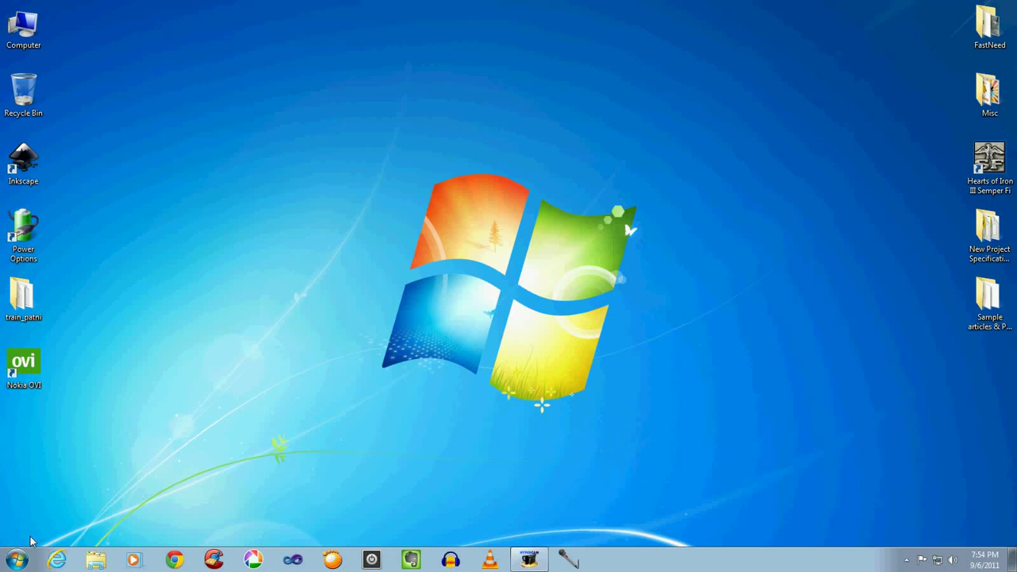
# Find Problem Steps Recorder by searching for "record steps", open it, and move its window clear of the desktop icons
pyautogui.click(18, 562)
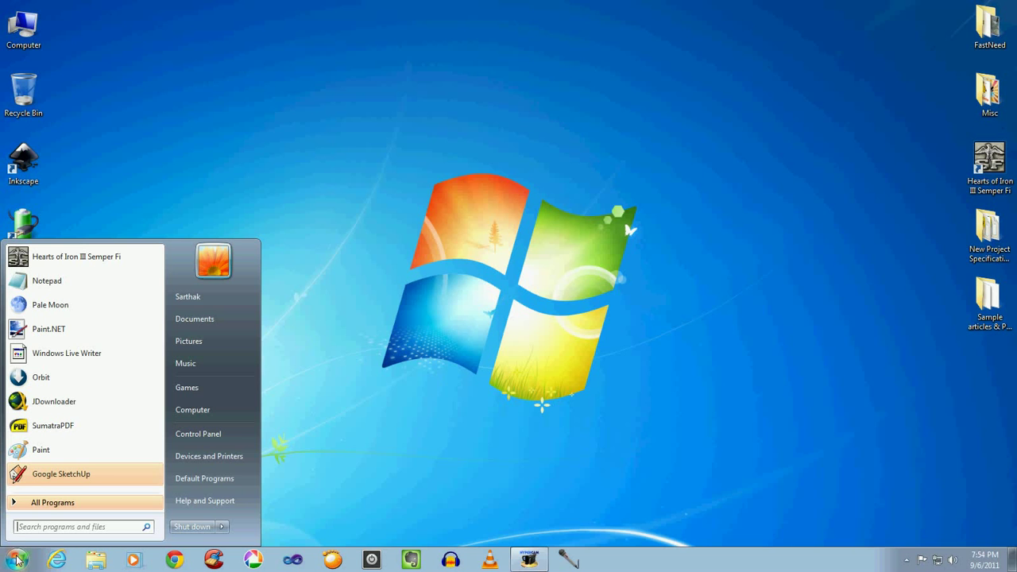
pyautogui.click(40, 527)
pyautogui.write('record steps')
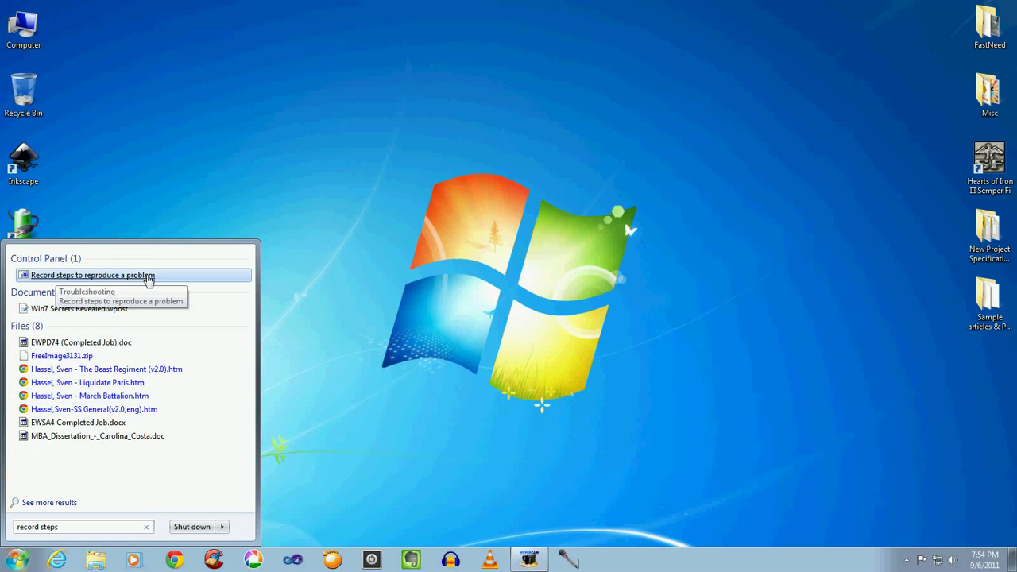
pyautogui.click(147, 278)
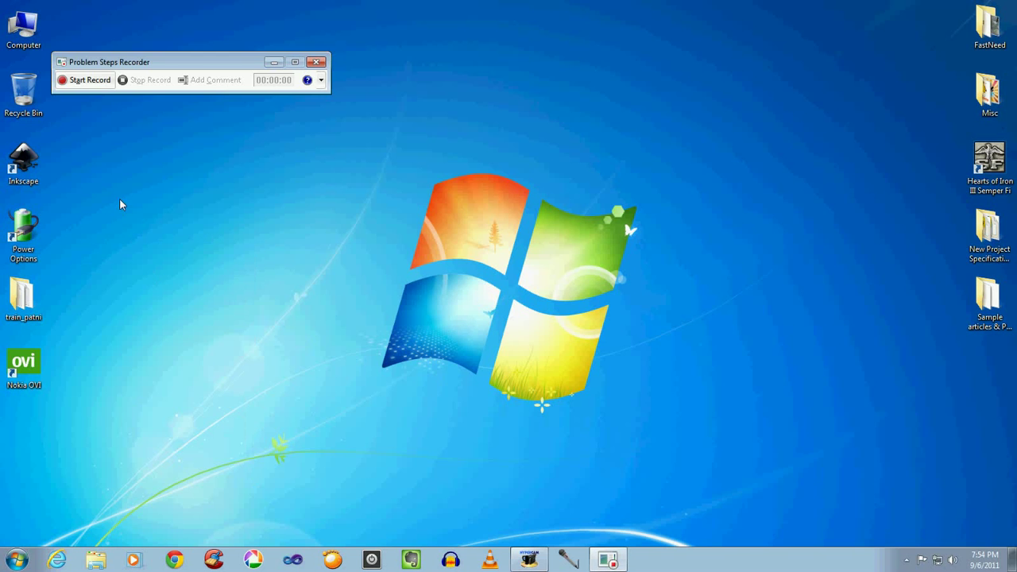
pyautogui.moveTo(138, 65); pyautogui.dragTo(658, 36)
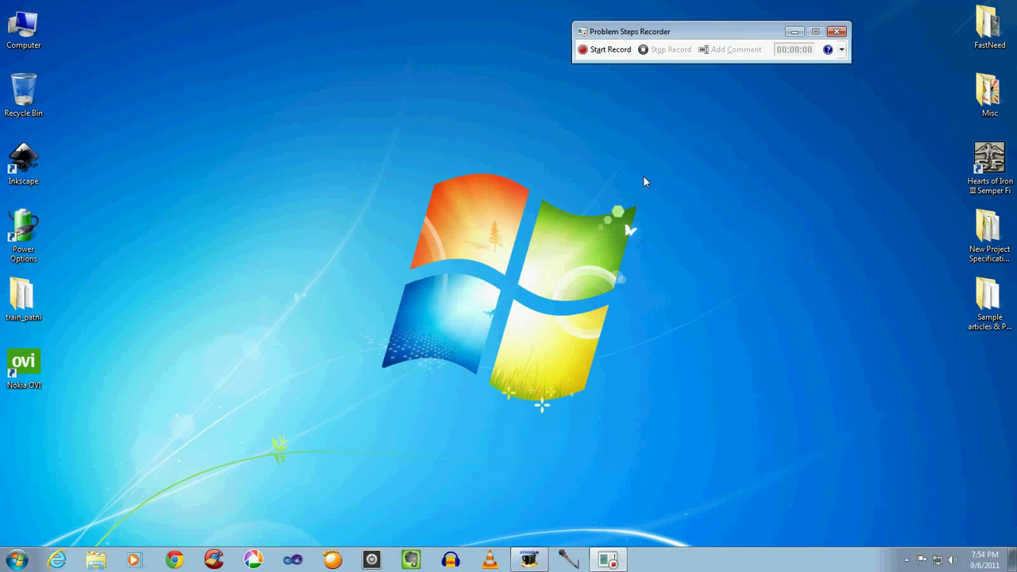
# Open Power Options, switch the power plan to Balanced and back to High performance, and close the window
pyautogui.doubleClick(24, 232)
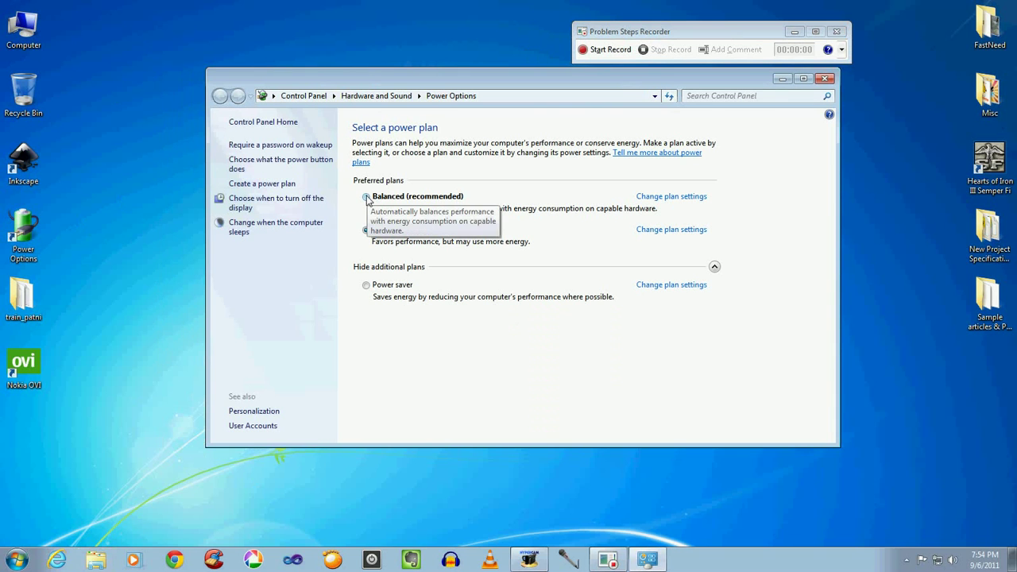
pyautogui.click(367, 197)
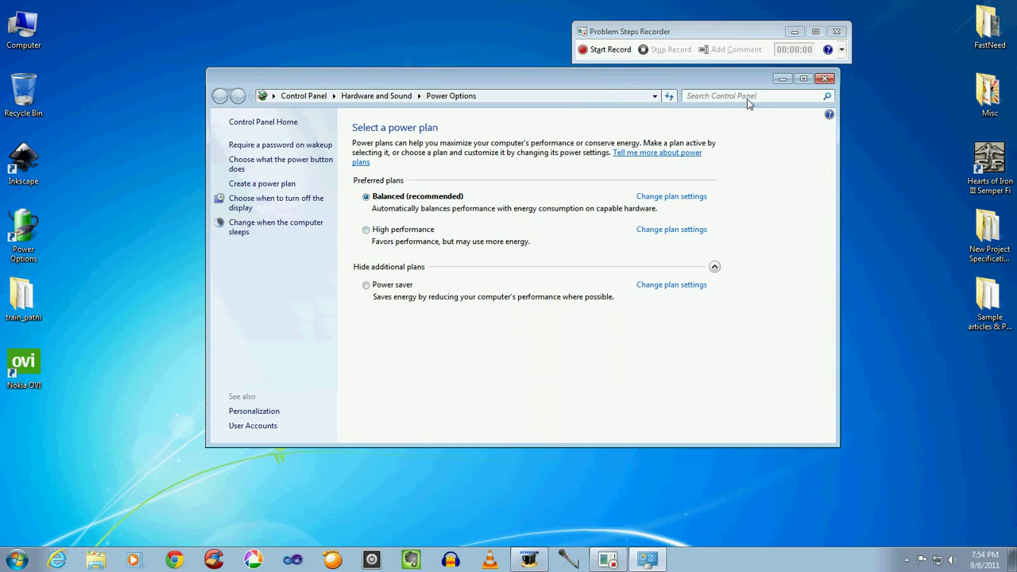
pyautogui.click(367, 230)
pyautogui.click(824, 83)
pyautogui.click(823, 83)
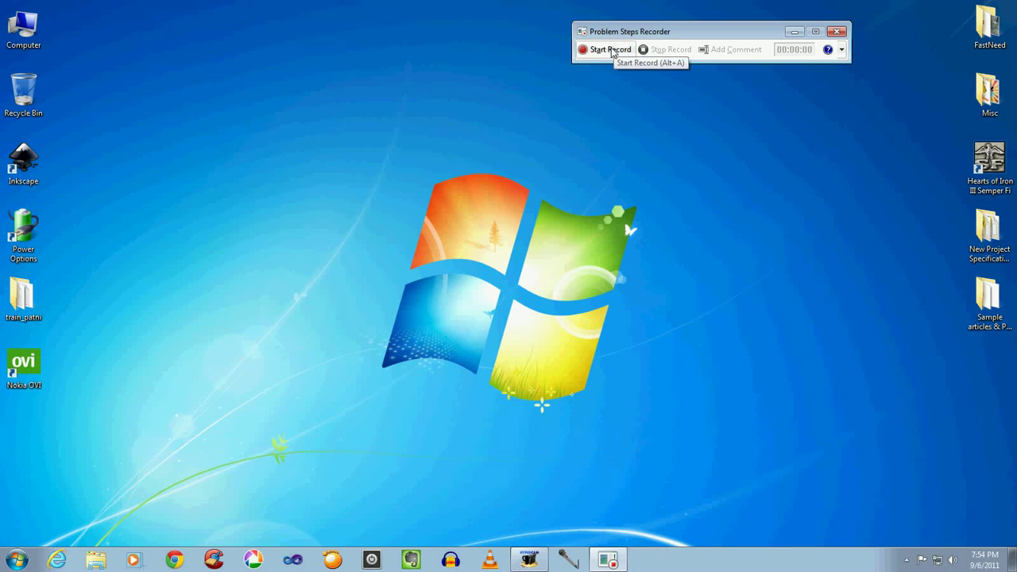
# Start recording, open Power Options from the desktop, select the Balanced (recommended) plan, and minimize the window
pyautogui.click(610, 50)
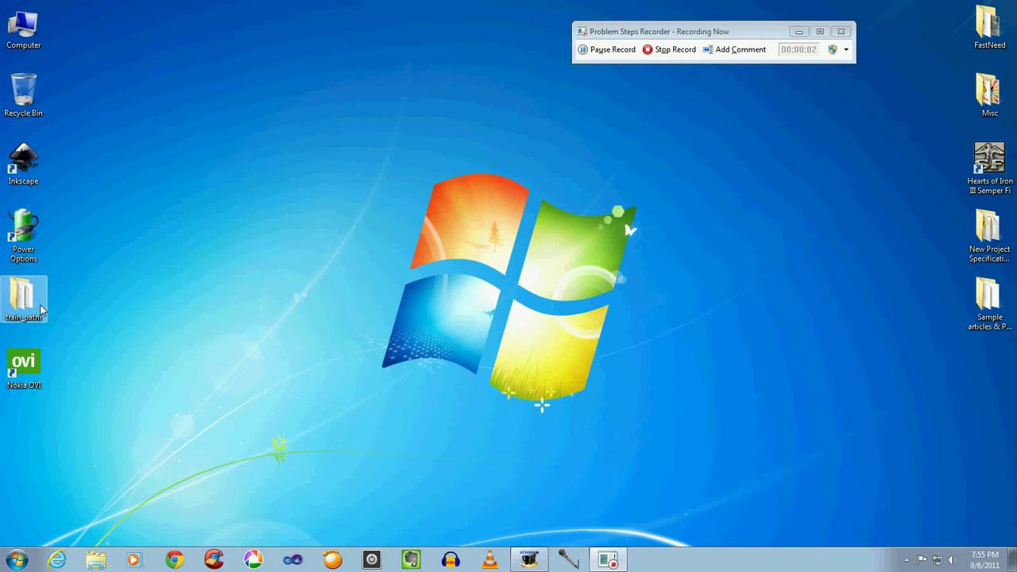
pyautogui.click(28, 233)
pyautogui.doubleClick(28, 233)
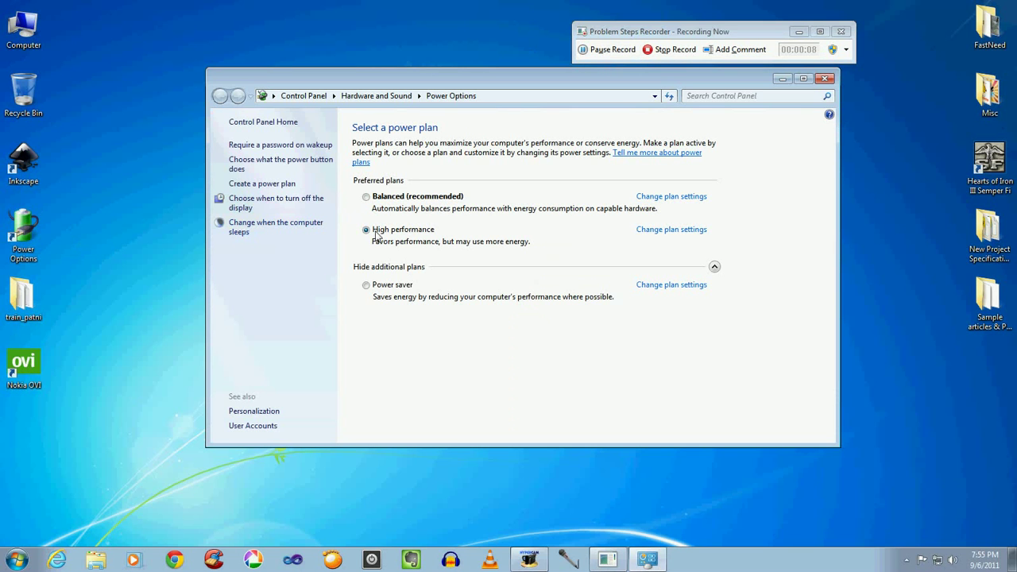
pyautogui.click(367, 198)
pyautogui.click(783, 78)
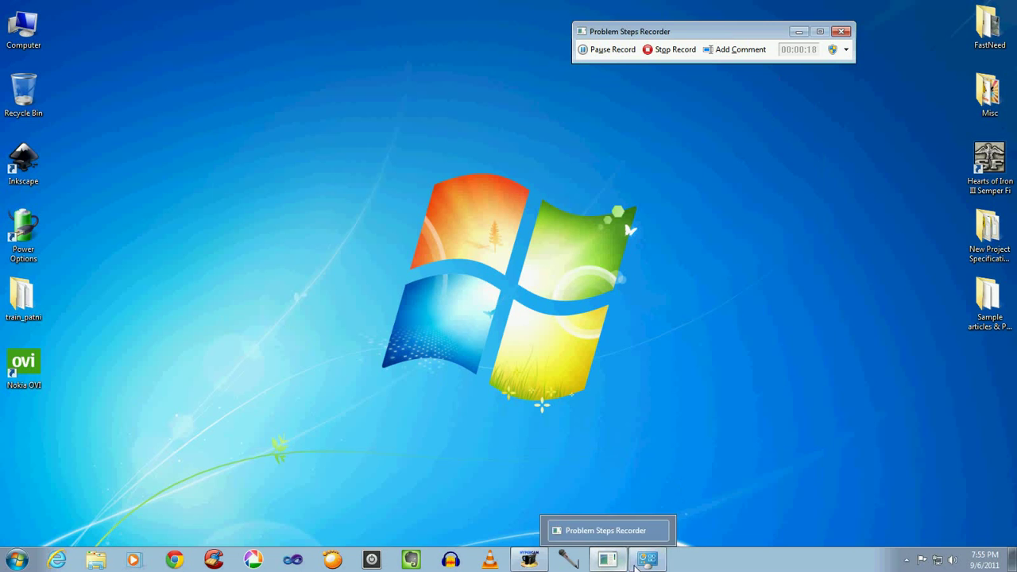
# Restore the Power Options window, select the High performance plan, and close the window while recording continues
pyautogui.moveTo(649, 561)
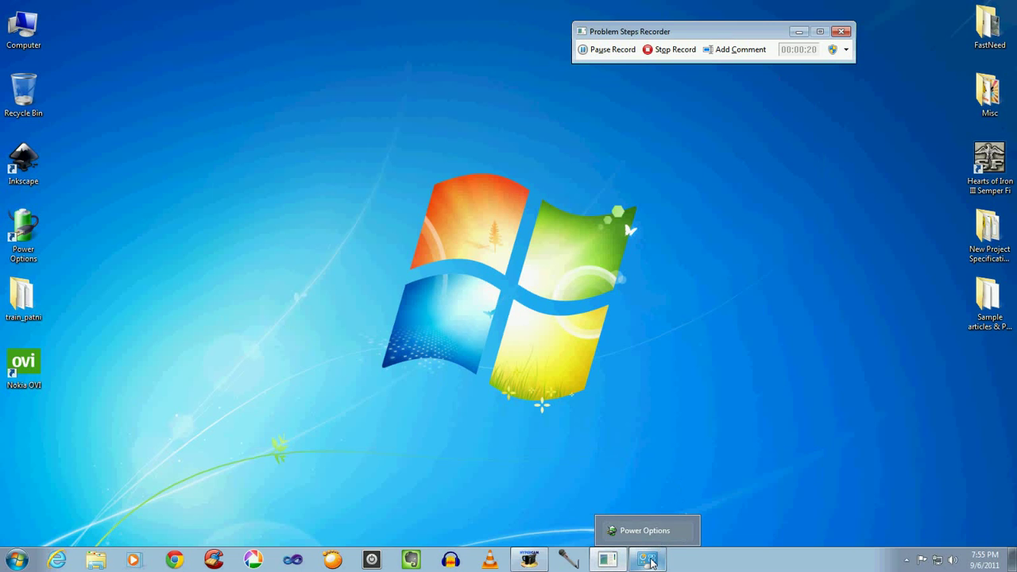
pyautogui.click(650, 561)
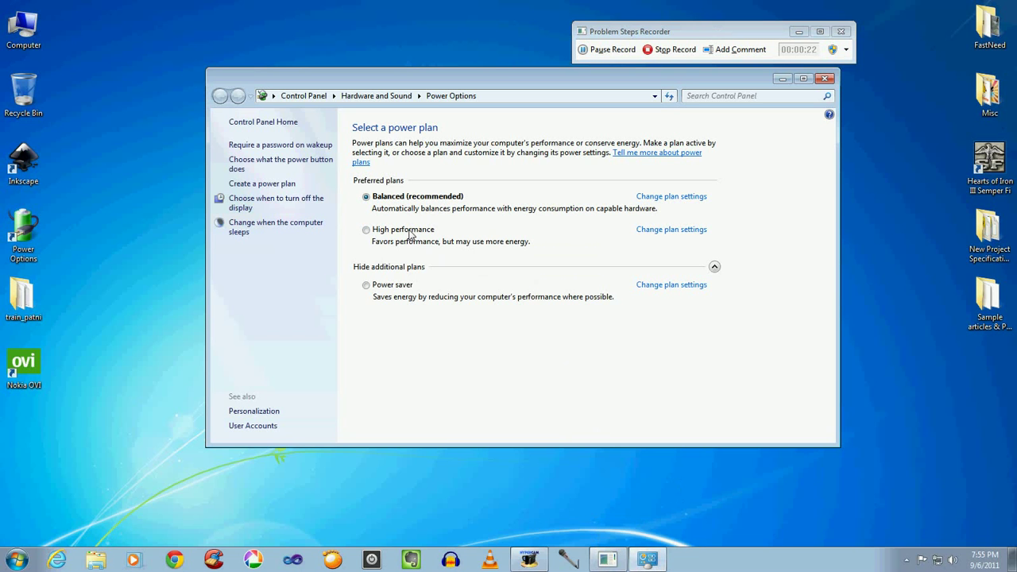
pyautogui.click(364, 230)
pyautogui.click(824, 83)
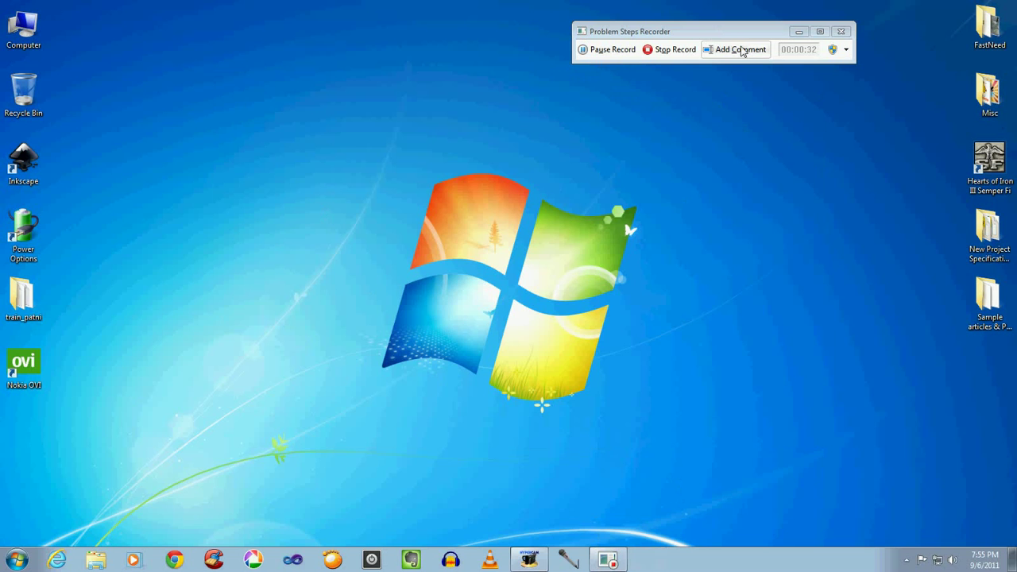
# Add a comment to the recording that highlights the Windows logo on the desktop with the text "Windows"
pyautogui.click(732, 50)
pyautogui.moveTo(371, 143); pyautogui.dragTo(658, 441)
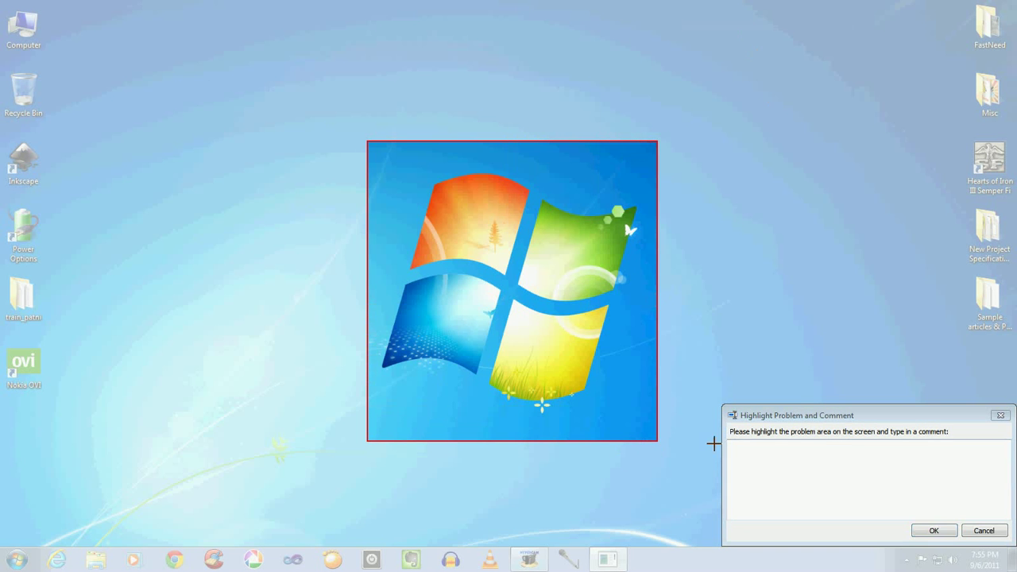
pyautogui.click(781, 477)
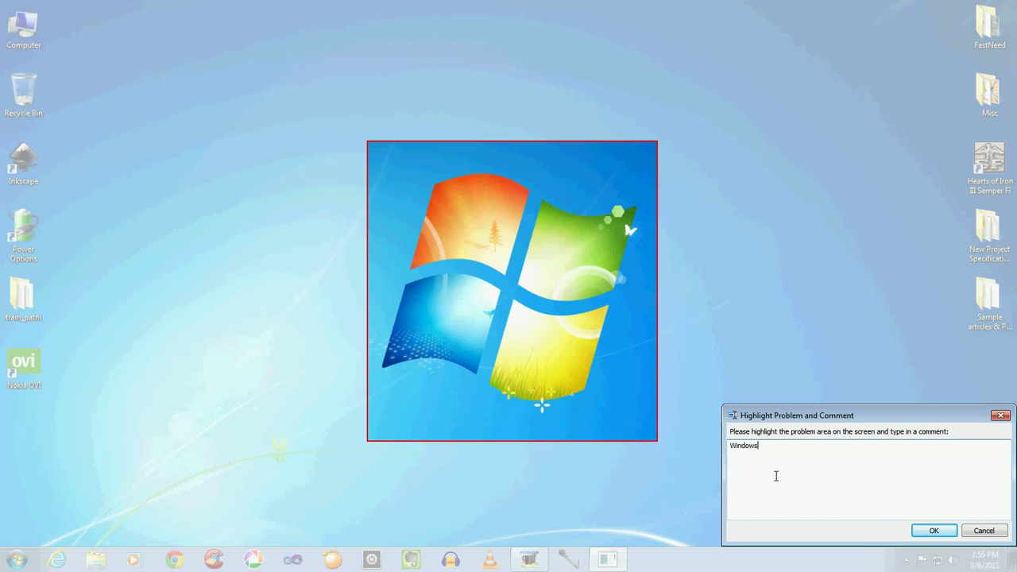
pyautogui.click(934, 531)
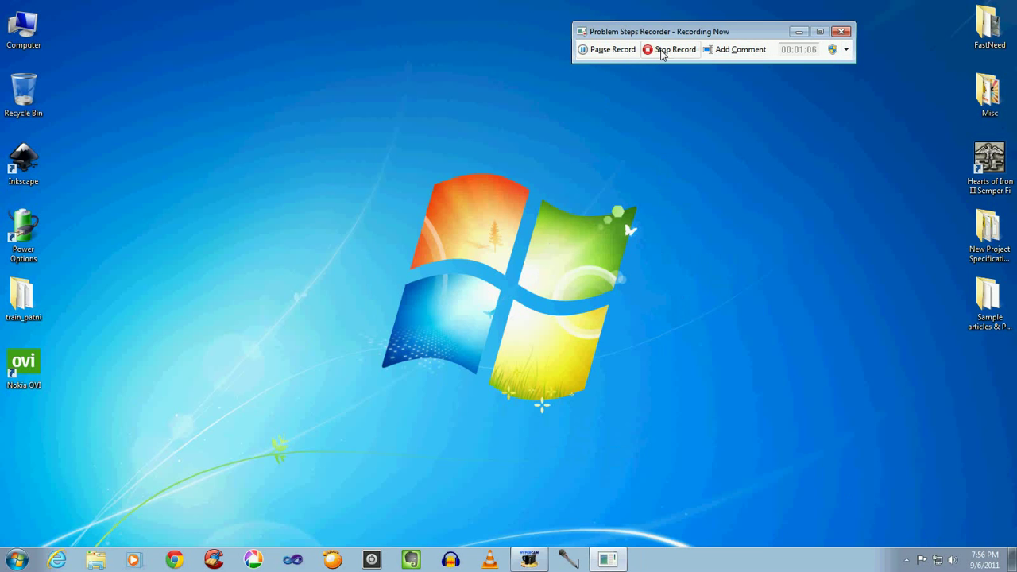
# Stop the recording, save it to the Desktop as a ZIP file named report, and close the recorder
pyautogui.click(663, 53)
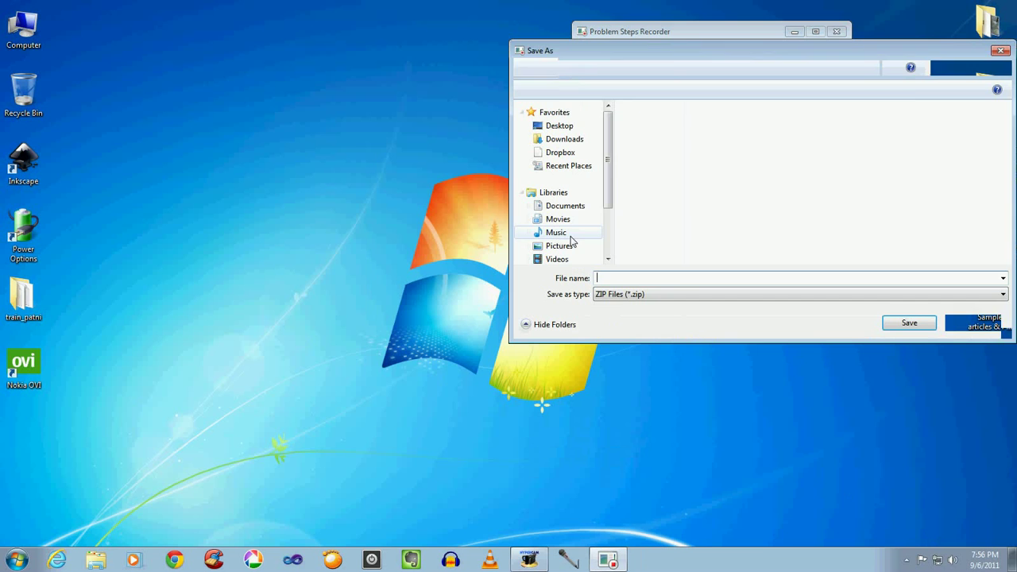
pyautogui.moveTo(633, 53); pyautogui.dragTo(325, 133)
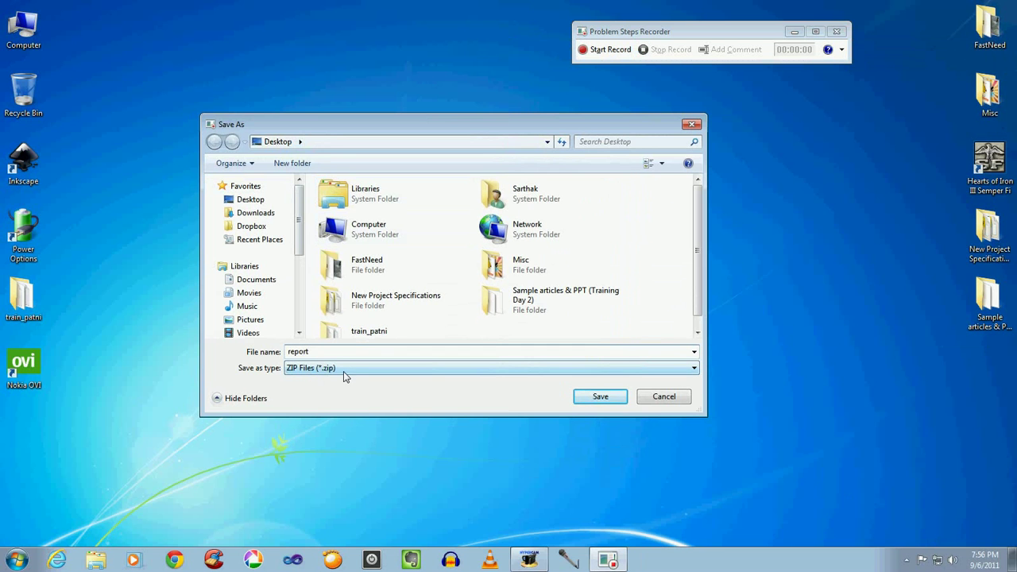
pyautogui.click(600, 396)
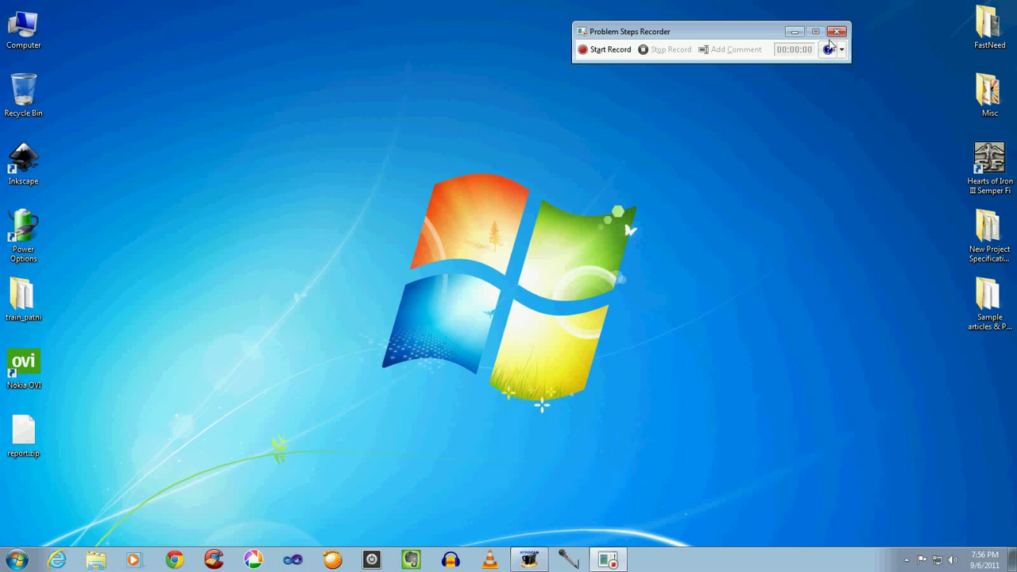
pyautogui.click(837, 32)
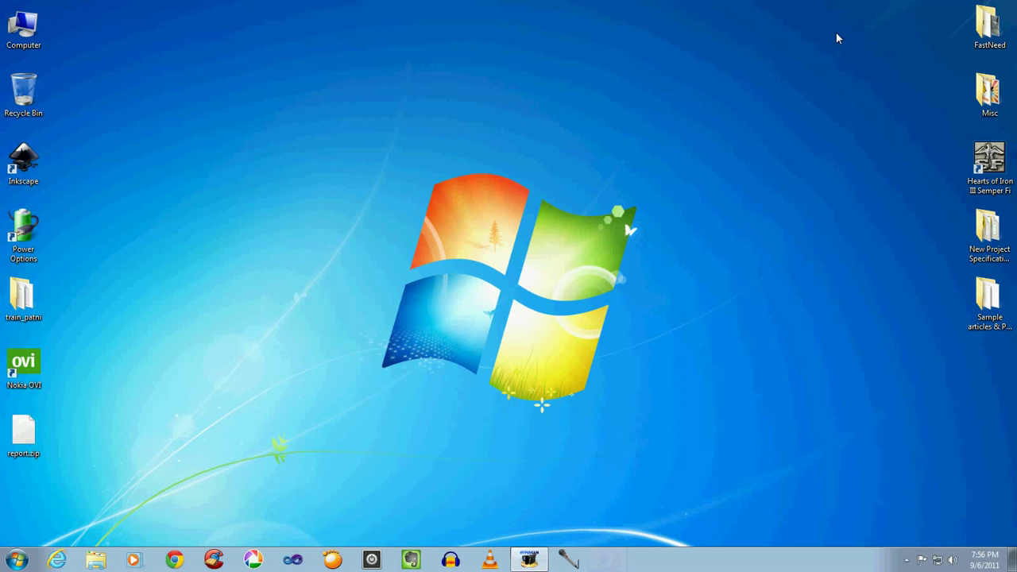
# Extract report.zip into a report folder on the desktop with 7-Zip, and delete the archive
pyautogui.moveTo(24, 434); pyautogui.dragTo(262, 235)
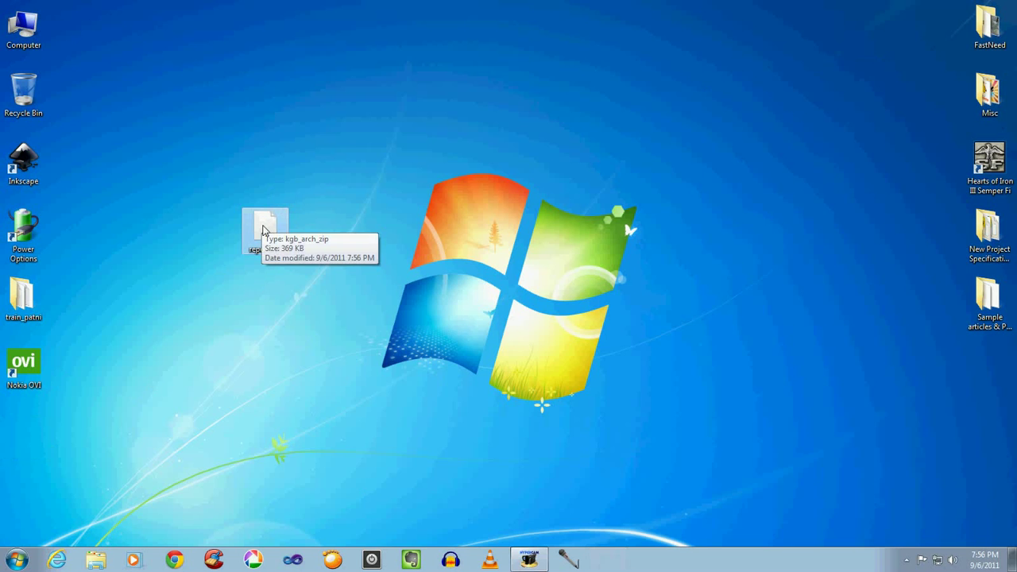
pyautogui.rightClick(264, 227)
pyautogui.moveTo(311, 248)
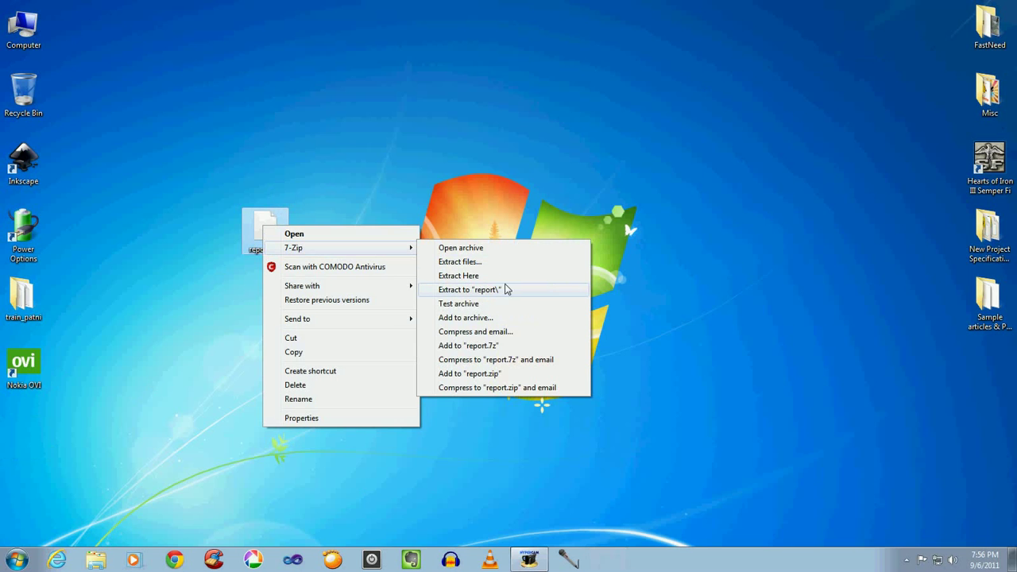
pyautogui.click(497, 291)
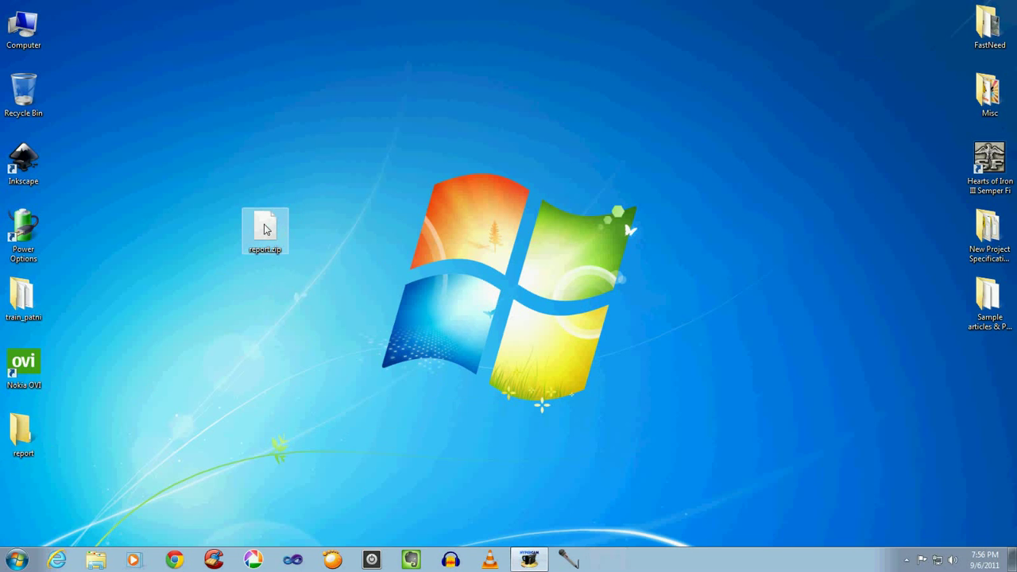
pyautogui.moveTo(265, 229); pyautogui.dragTo(28, 99)
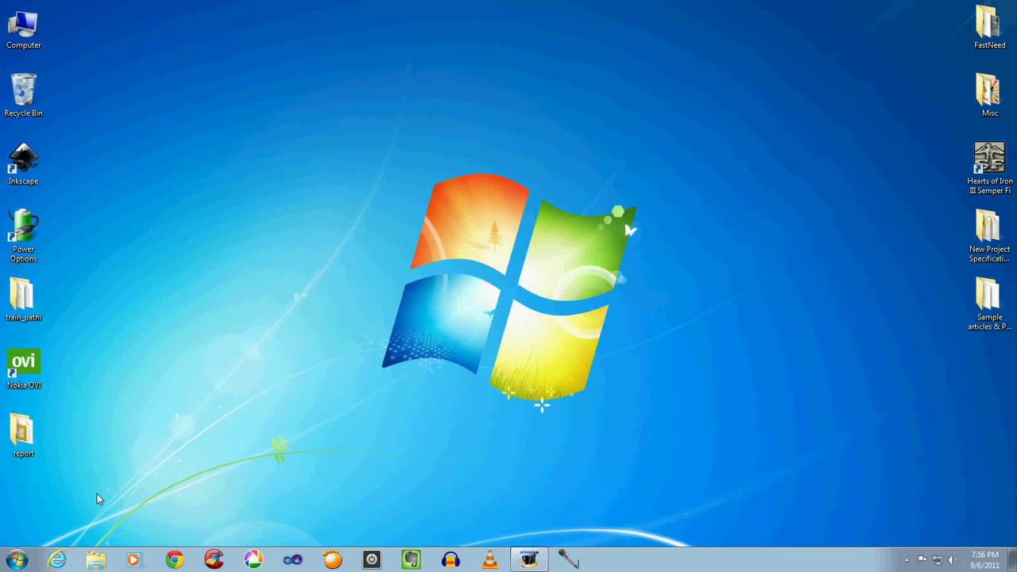
# Move the report folder to an open area of the desktop and open Problem_20110906_1956.mht from it
pyautogui.moveTo(23, 431); pyautogui.dragTo(339, 136)
pyautogui.doubleClick(350, 158)
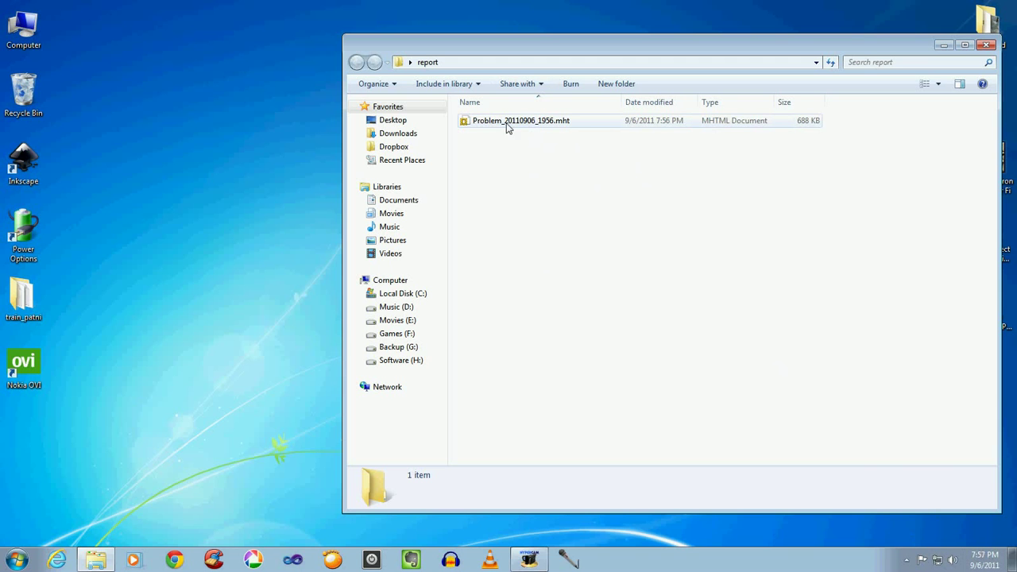
pyautogui.doubleClick(560, 122)
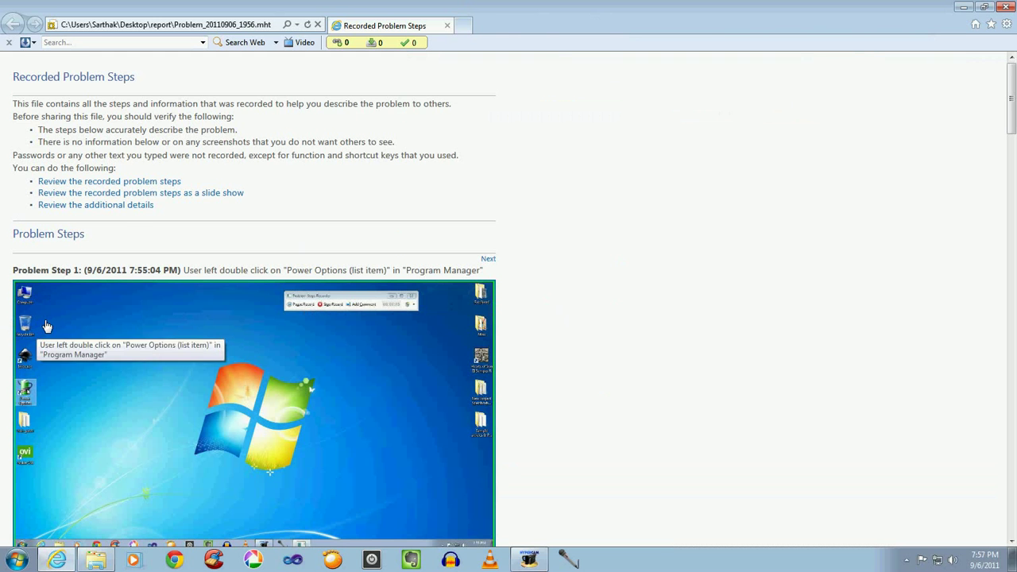
# Review Problem Steps 1 and 2 in the report, viewing each screenshot enlarged and returning to the report
pyautogui.scroll(-1, 604, 265)
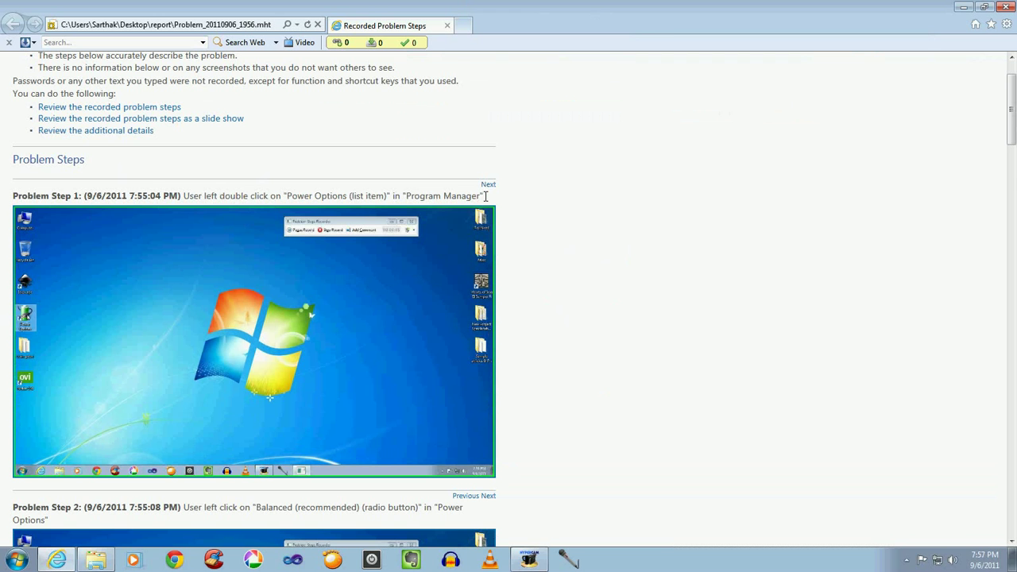
pyautogui.scroll(-3, 531, 299)
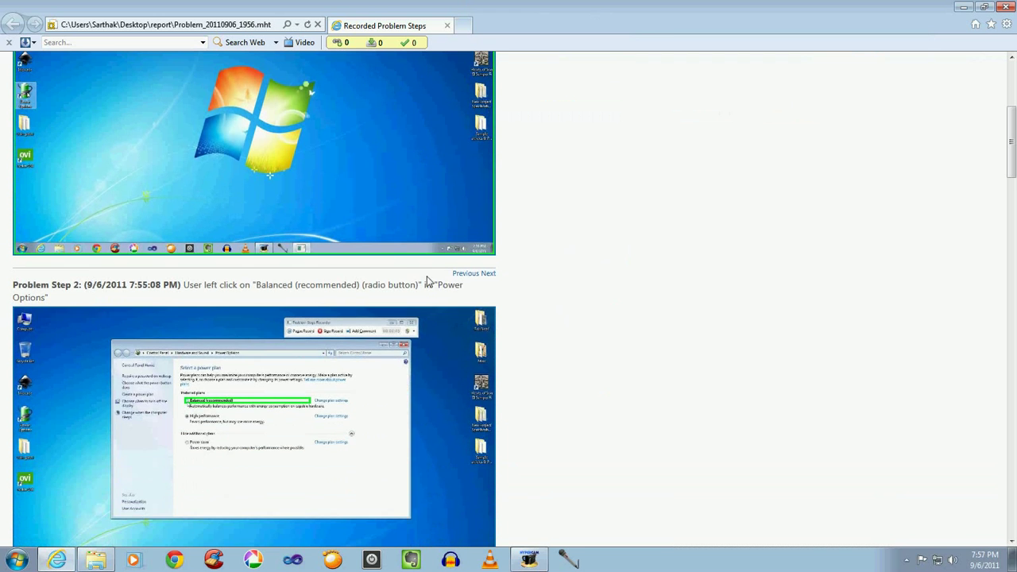
pyautogui.click(347, 256)
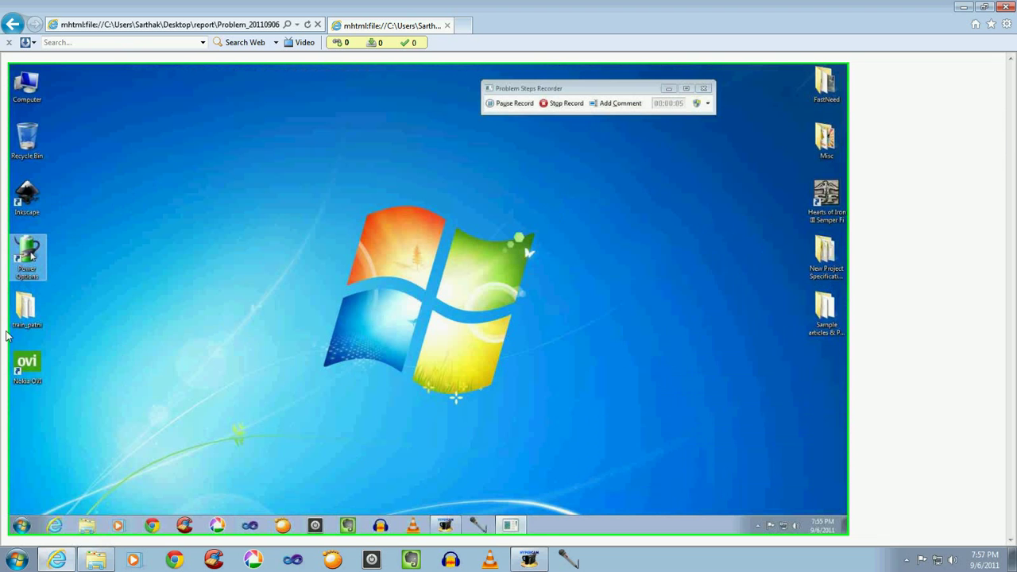
pyautogui.click(40, 259)
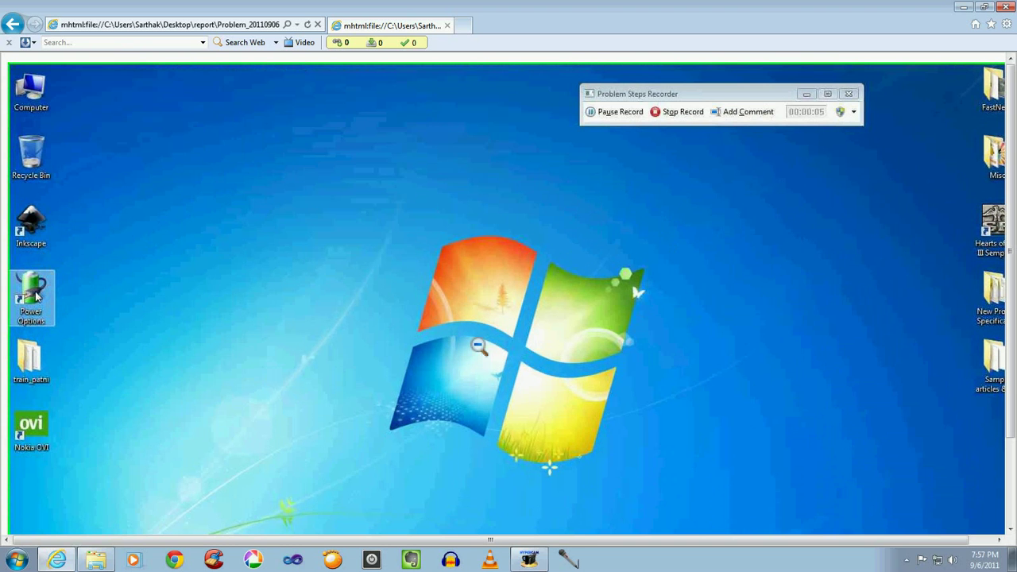
pyautogui.click(515, 334)
pyautogui.click(12, 25)
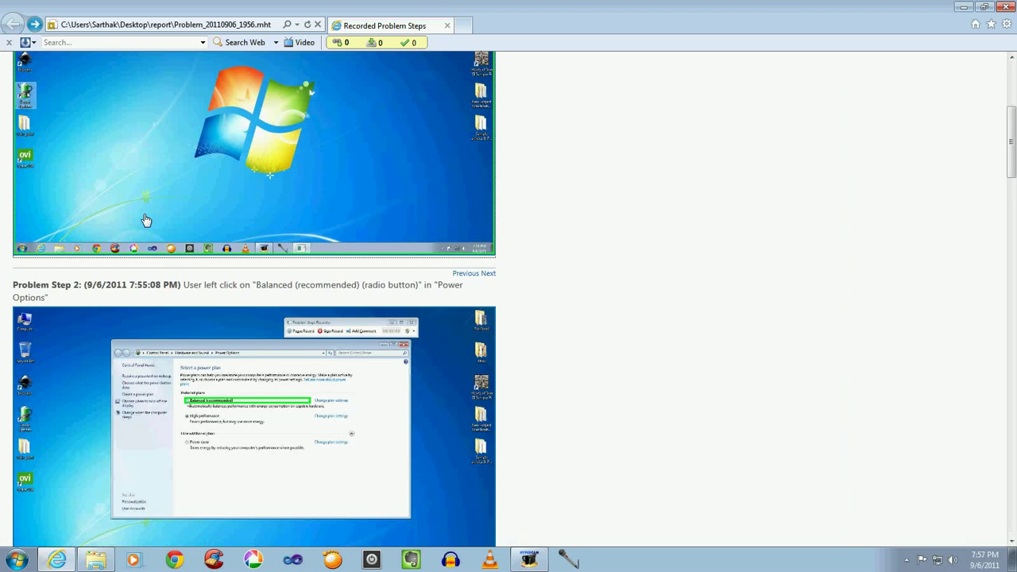
pyautogui.click(261, 329)
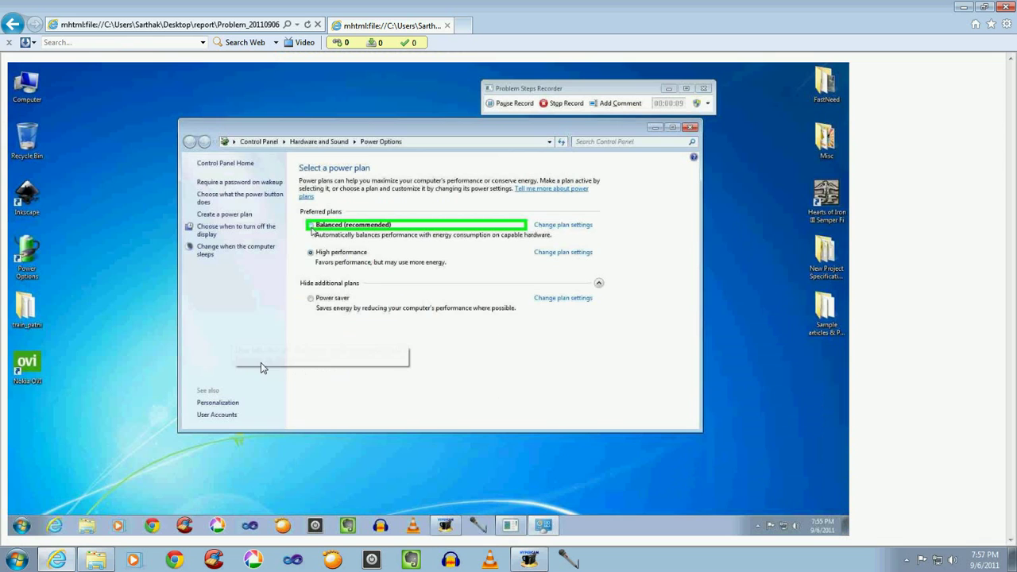
pyautogui.click(12, 24)
# Examine the descriptions and highlighted screenshots of Problem Steps 3 to 5 in the report
pyautogui.scroll(-3, 278, 249)
pyautogui.scroll(-3, 280, 270)
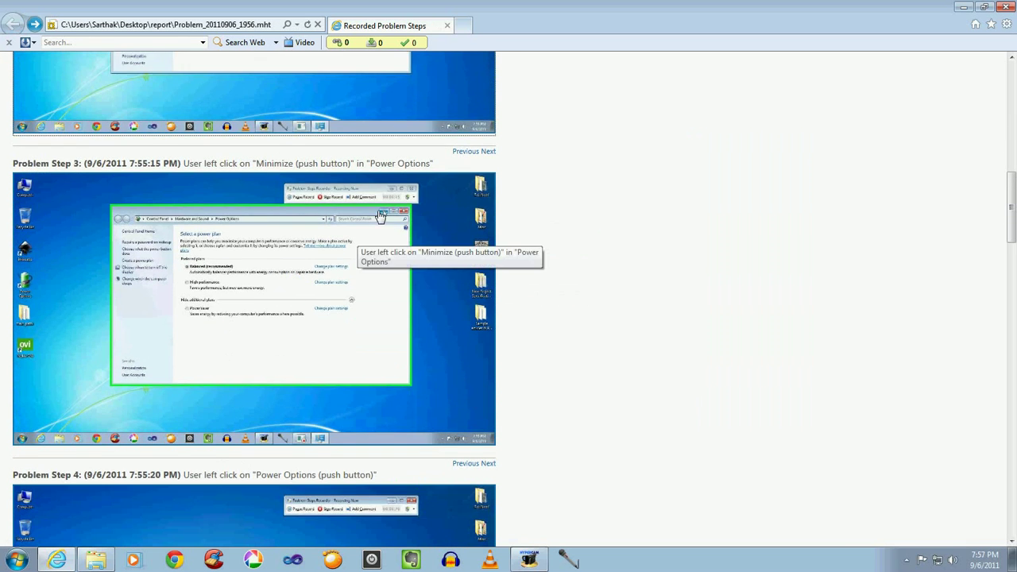
pyautogui.scroll(-5, 374, 230)
pyautogui.scroll(-3, 388, 342)
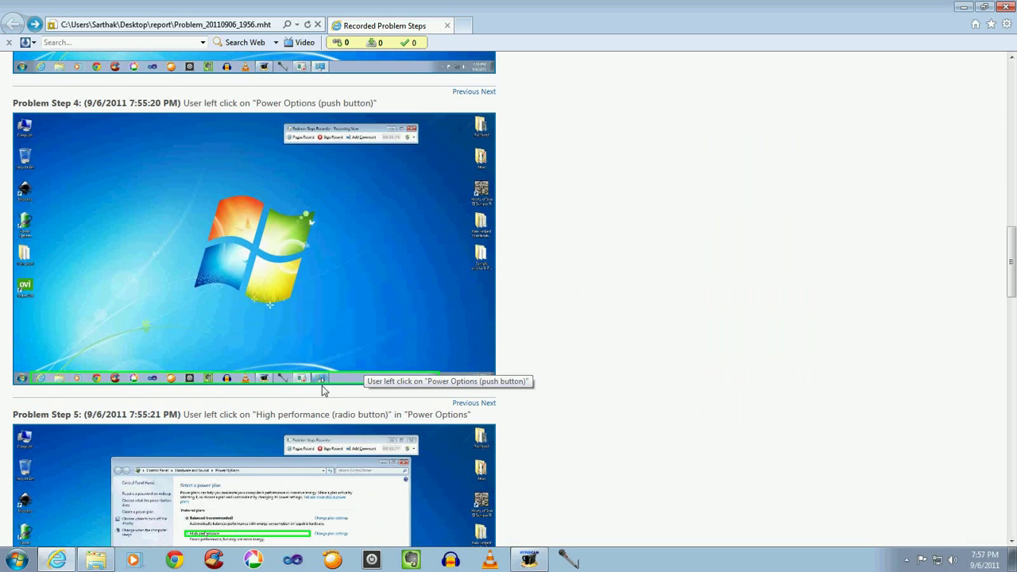
pyautogui.scroll(-3, 323, 384)
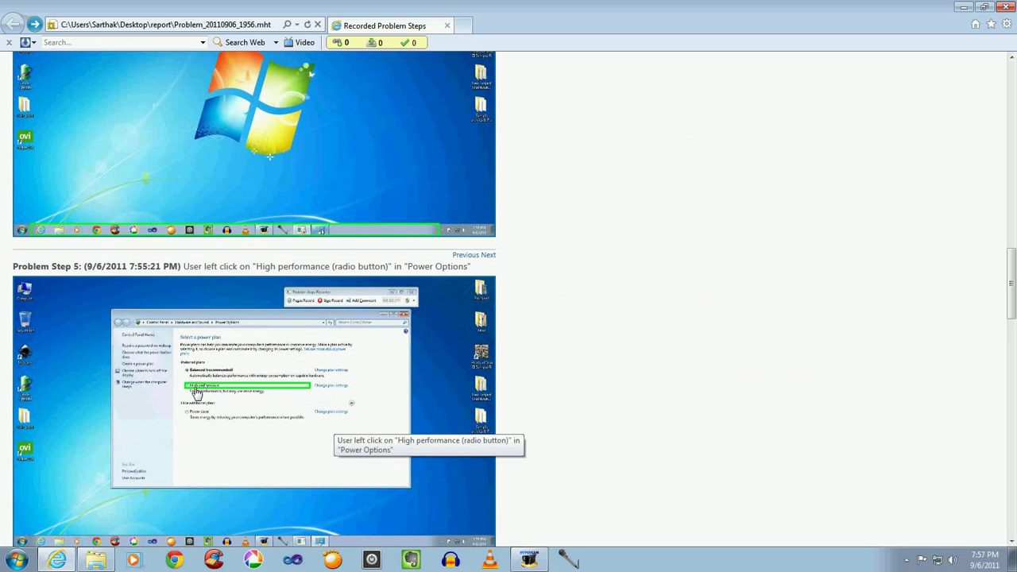
# View the Problem Step 6 screenshot at full size and return to the report
pyautogui.scroll(-2, 217, 390)
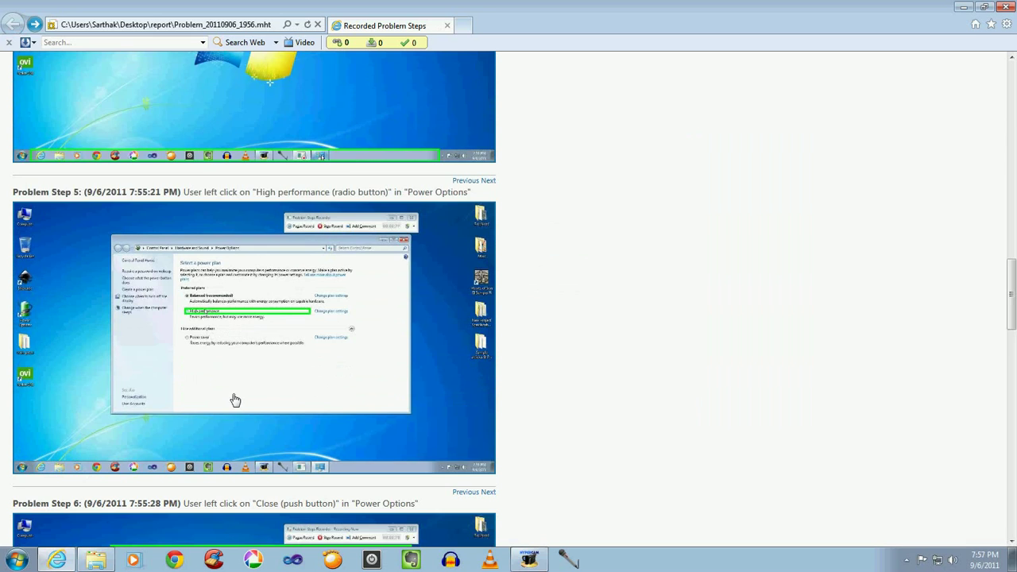
pyautogui.scroll(-2, 231, 397)
pyautogui.click(374, 433)
pyautogui.click(458, 232)
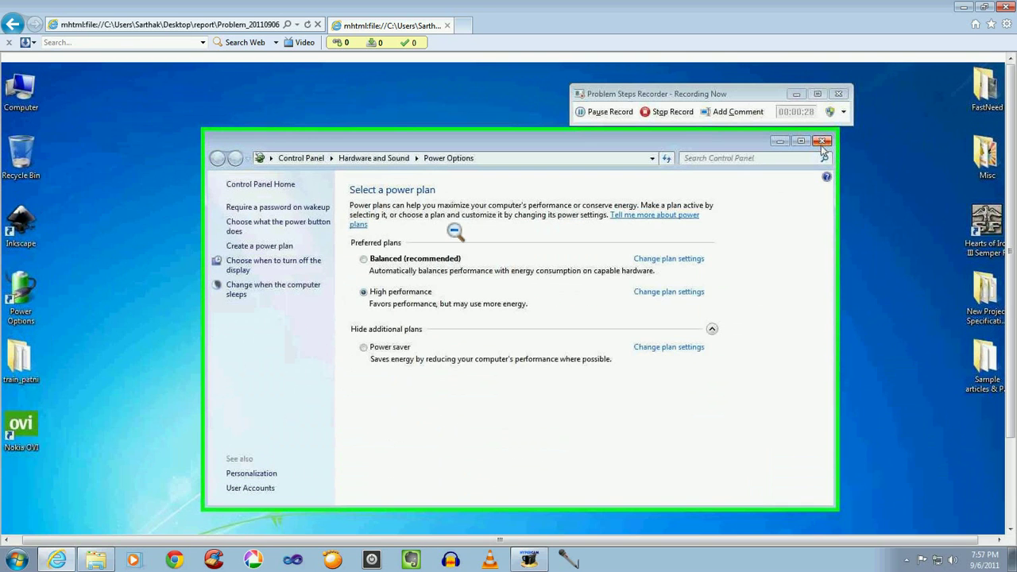
pyautogui.click(13, 24)
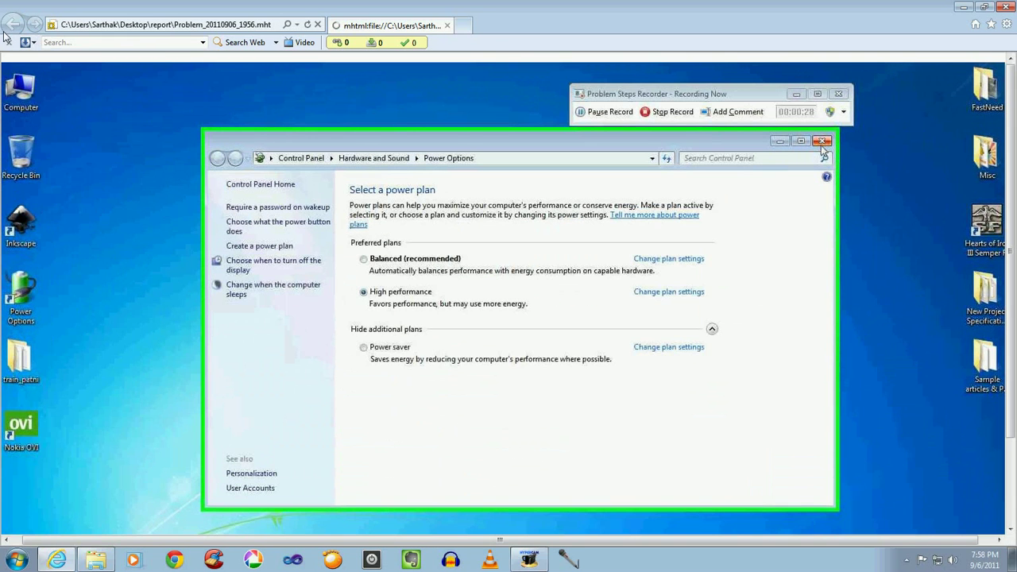
# Enlarge the Problem Step 7 screenshot with the highlighted area and user comment, and return to the report
pyautogui.scroll(-10, 307, 295)
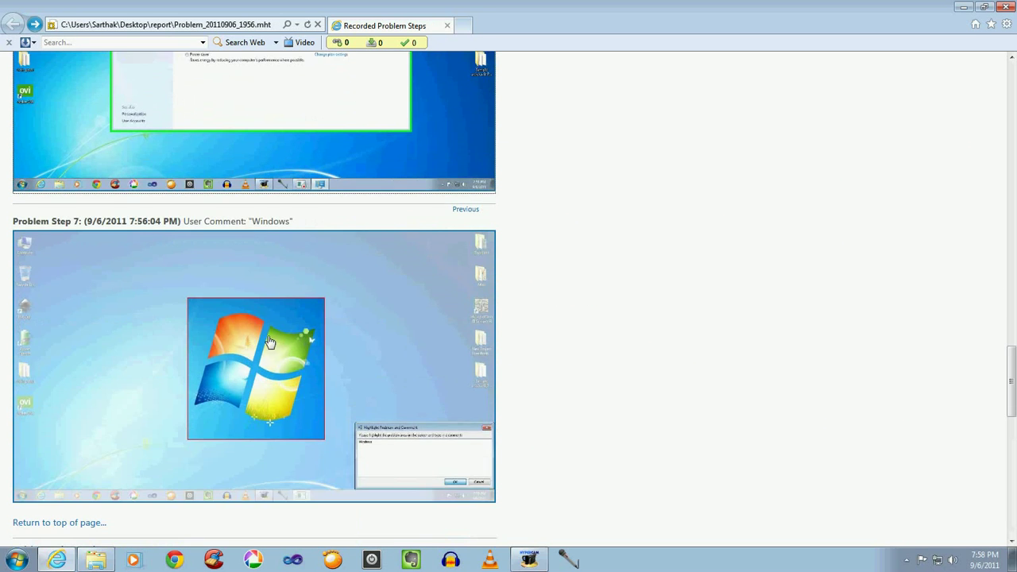
pyautogui.click(434, 461)
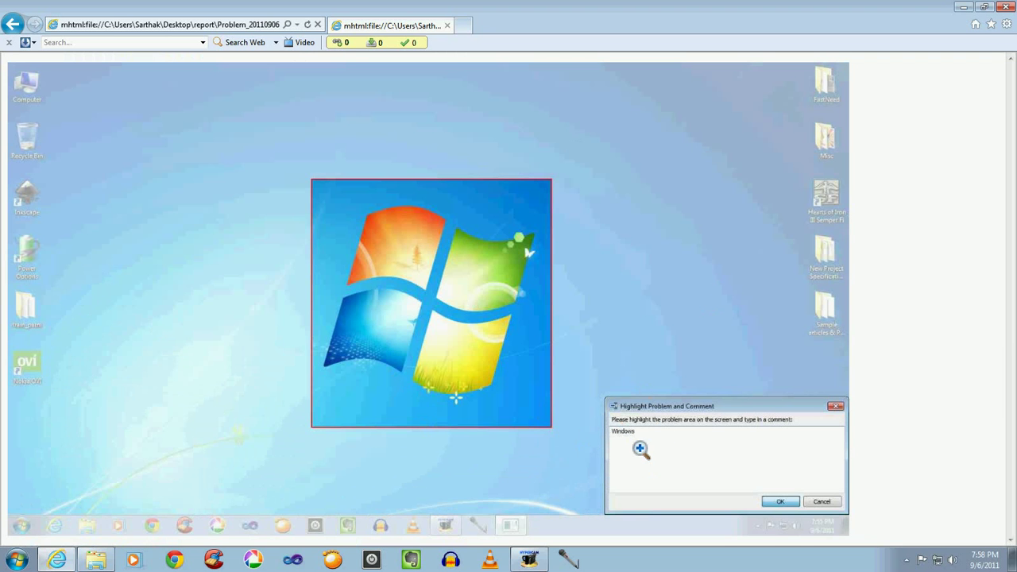
pyautogui.click(390, 256)
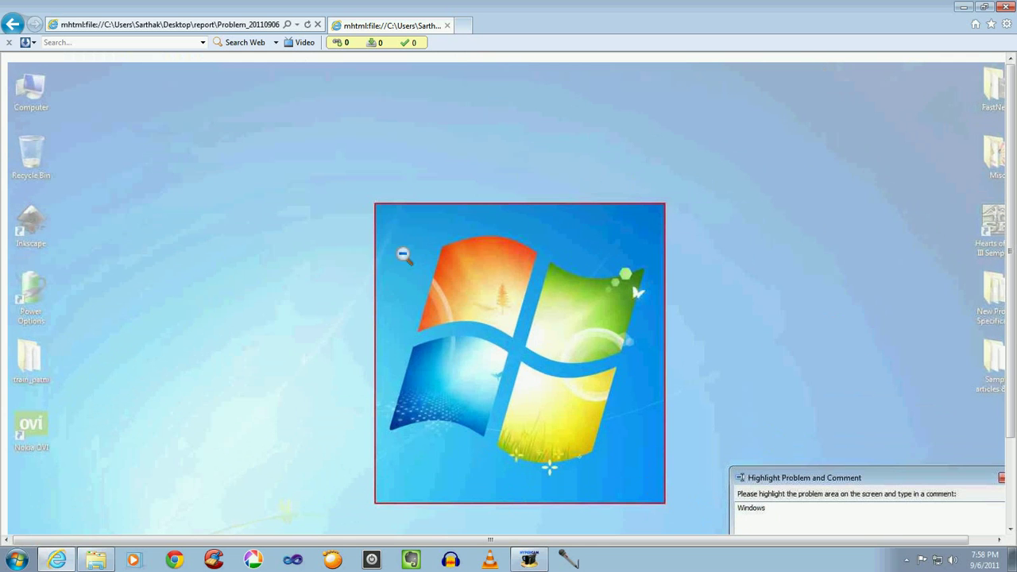
pyautogui.click(12, 25)
# Examine the Additional Details section for the recording session, operating system, and the program and UI elements of each problem step
pyautogui.scroll(-3, 239, 239)
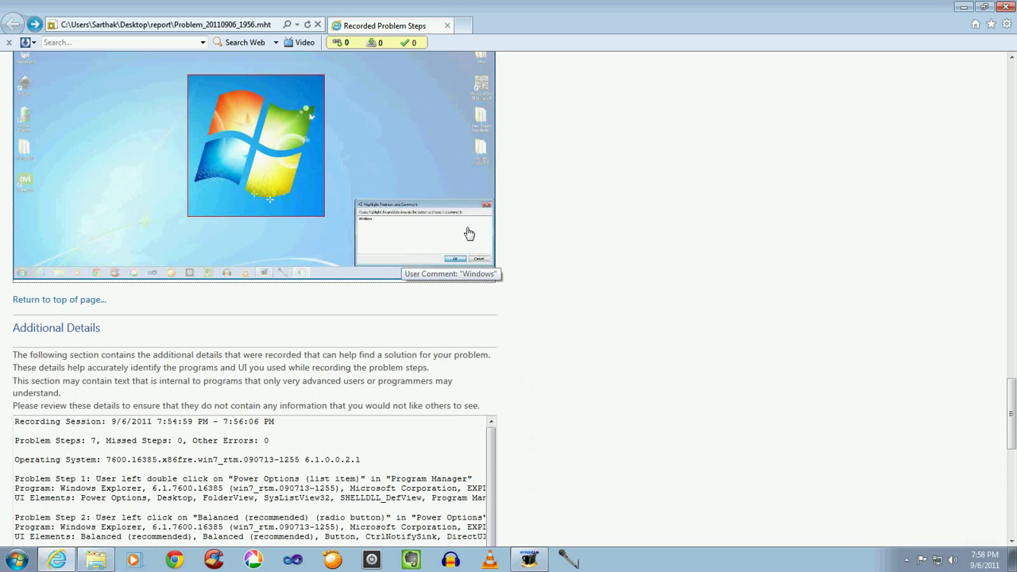
pyautogui.scroll(-3, 546, 332)
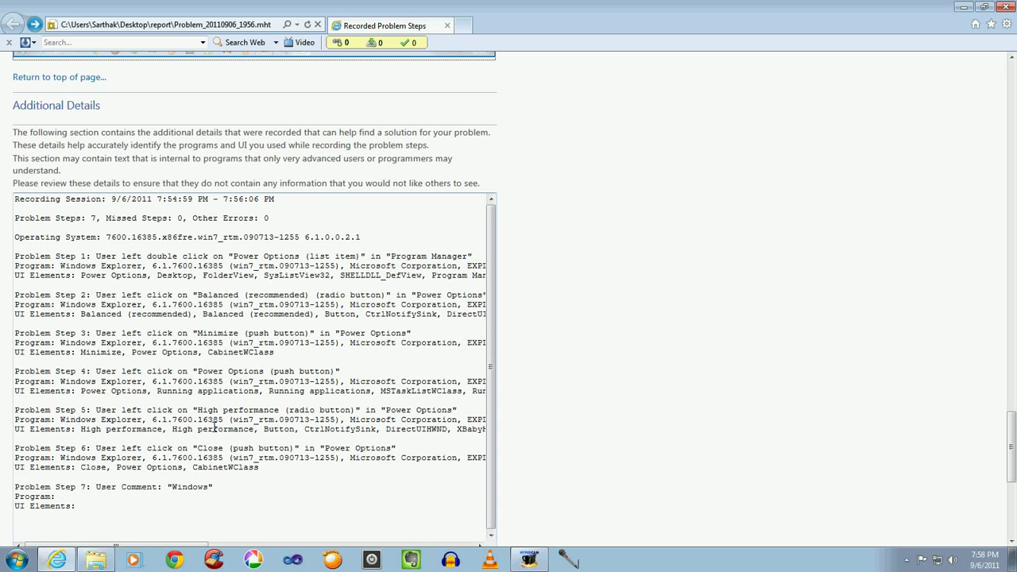
pyautogui.scroll(10, 227, 422)
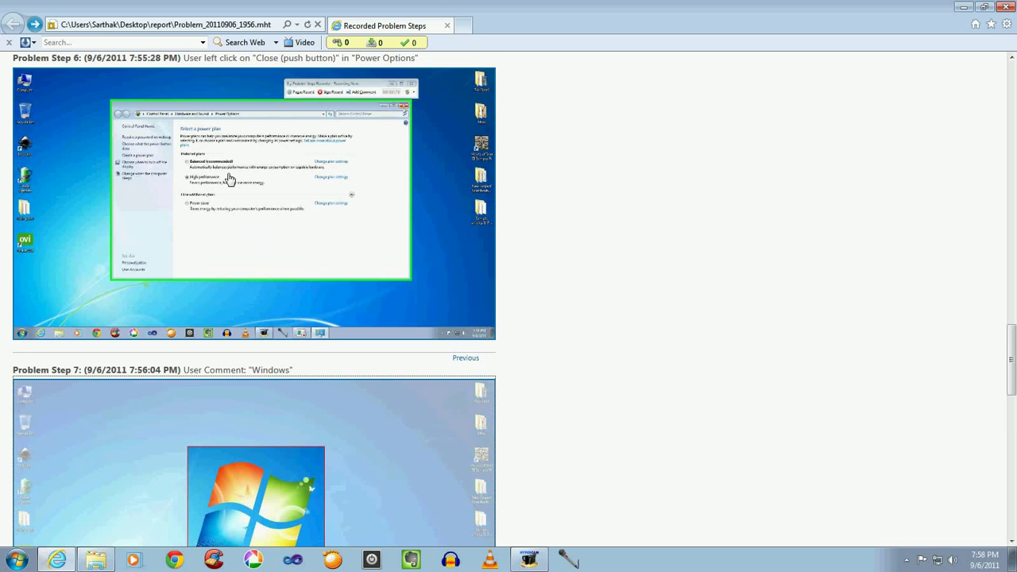
pyautogui.scroll(-7, 270, 465)
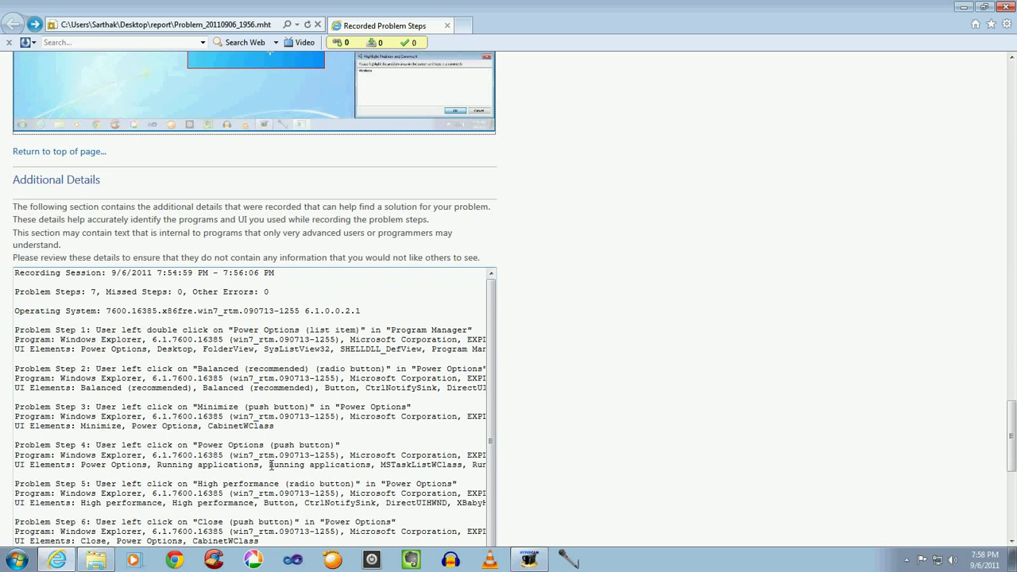
pyautogui.click(108, 310)
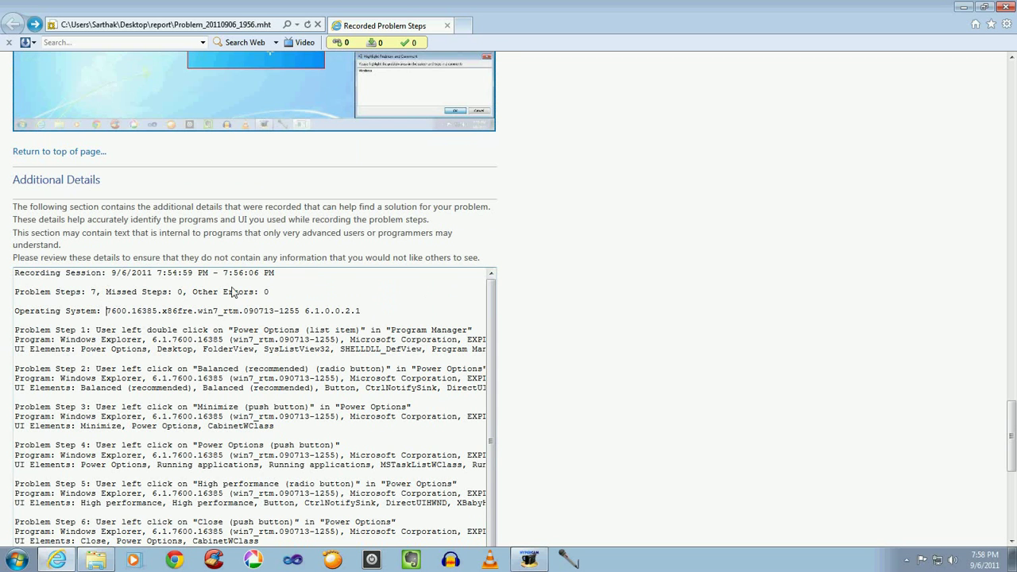
pyautogui.scroll(-2, 372, 367)
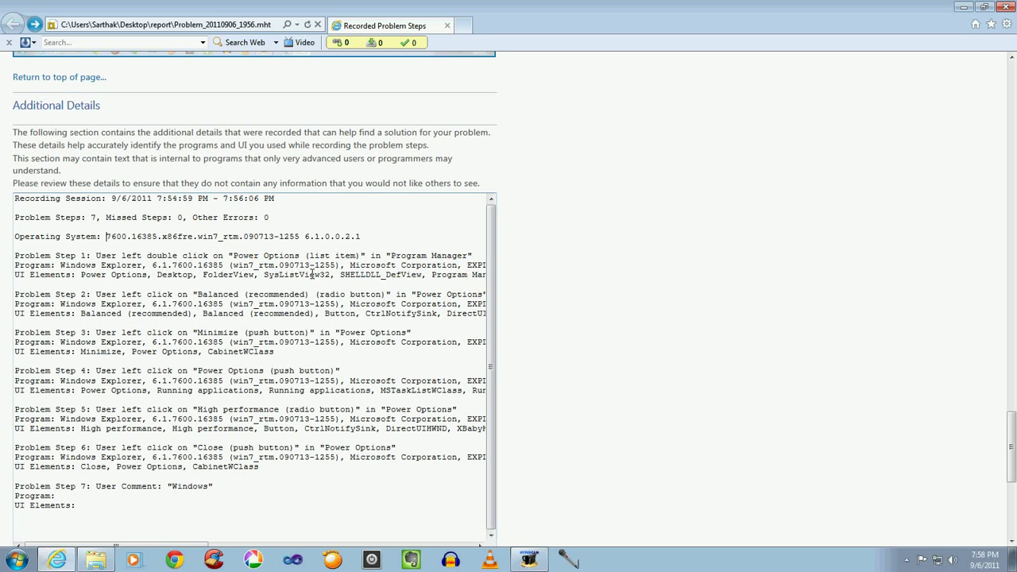
pyautogui.scroll(-2, 286, 433)
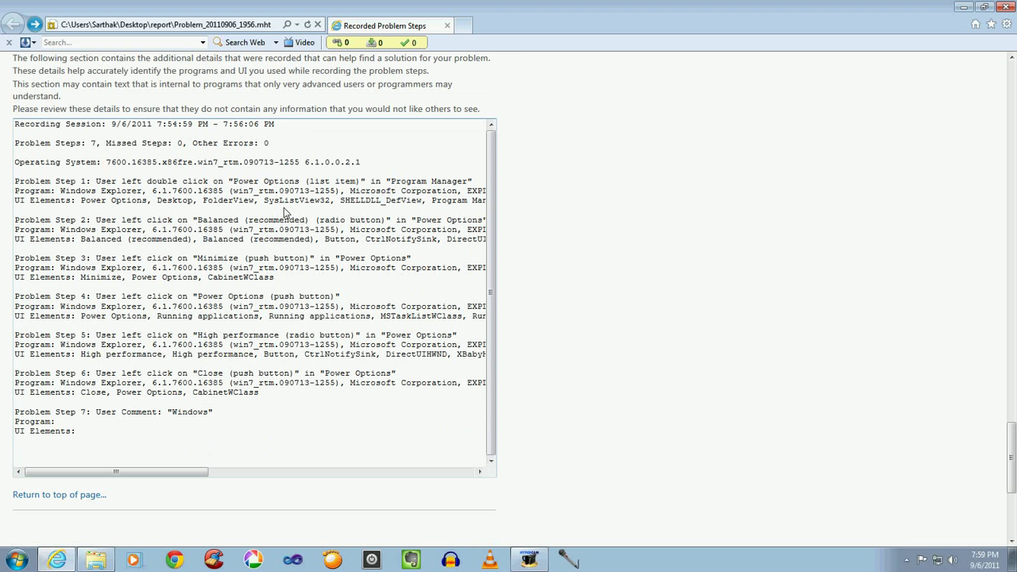
pyautogui.scroll(-2, 546, 299)
pyautogui.scroll(-2, 556, 325)
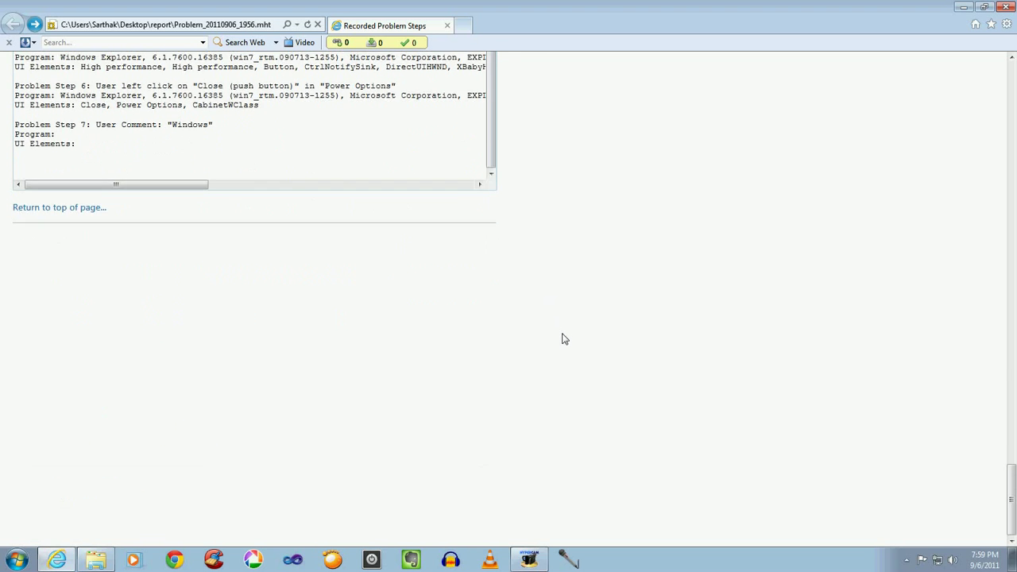
# Review the whole report once more, from Problem Step 1 through the end of the Additional Details section
pyautogui.scroll(20, 562, 320)
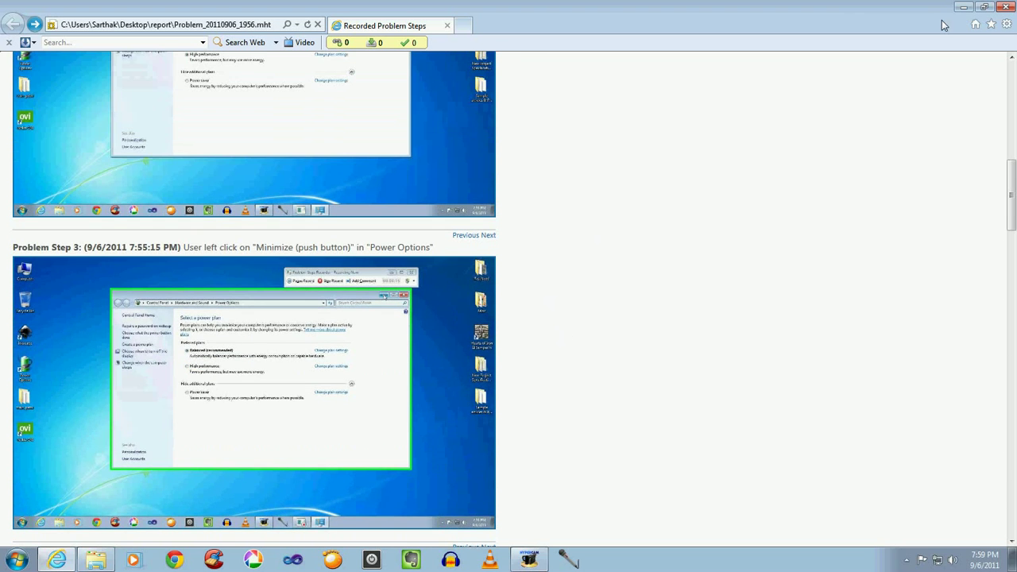
pyautogui.scroll(10, 769, 213)
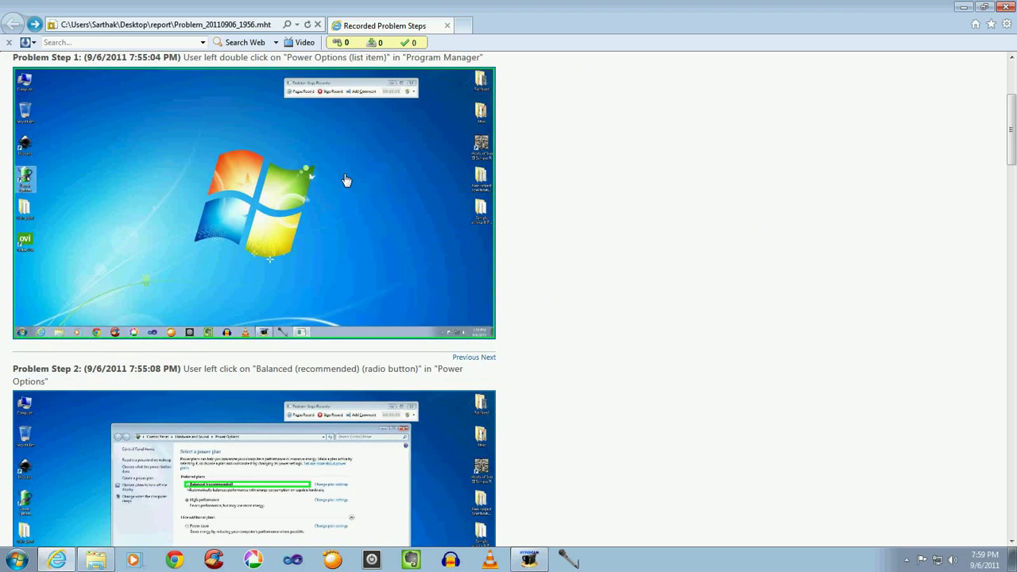
pyautogui.scroll(-18, 647, 336)
pyautogui.scroll(-5, 684, 244)
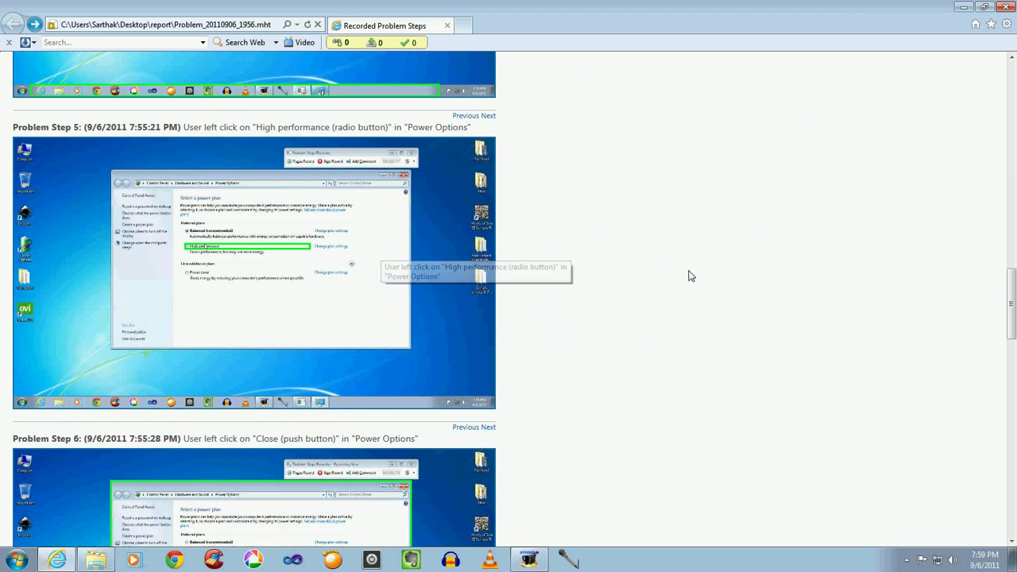
pyautogui.scroll(-1, 676, 262)
pyautogui.scroll(-2, 666, 253)
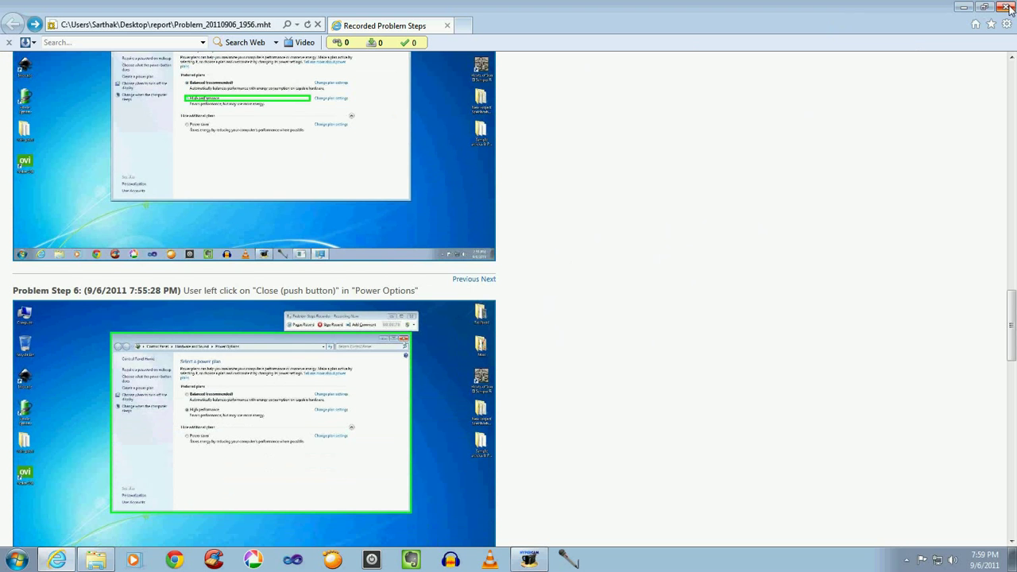
pyautogui.scroll(-3, 380, 239)
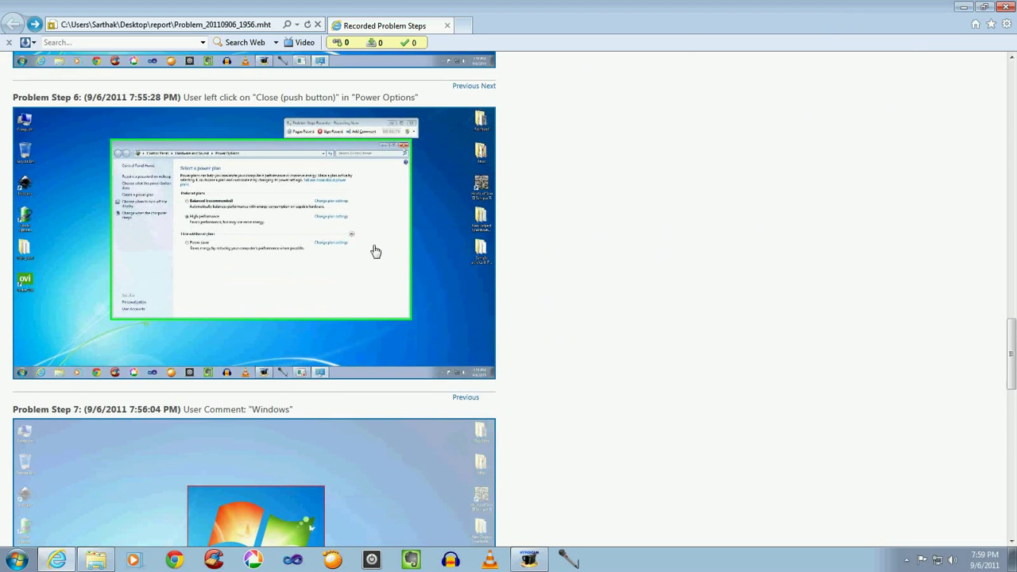
pyautogui.scroll(-3, 380, 239)
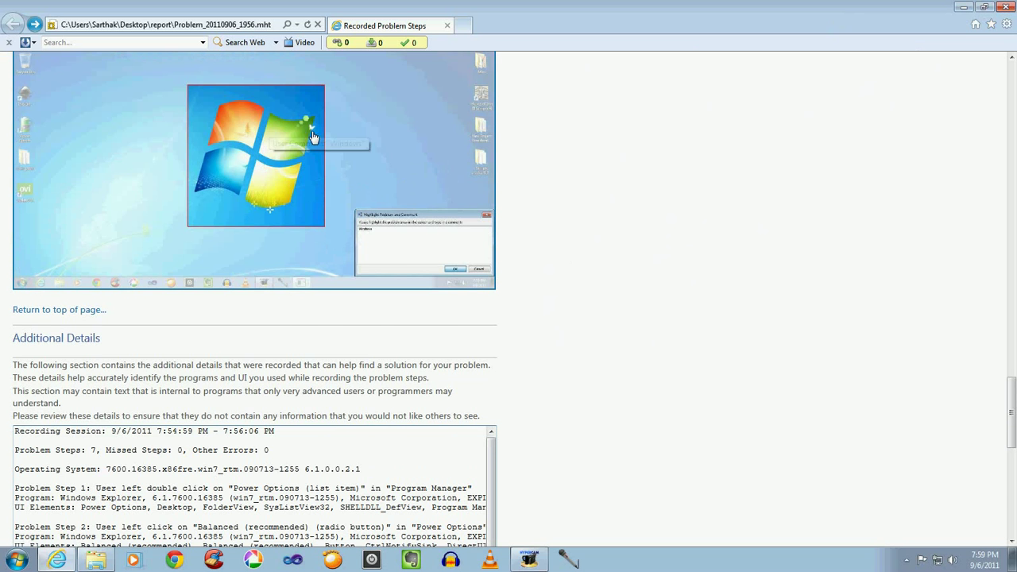
pyautogui.scroll(-3, 707, 258)
pyautogui.scroll(-1, 707, 258)
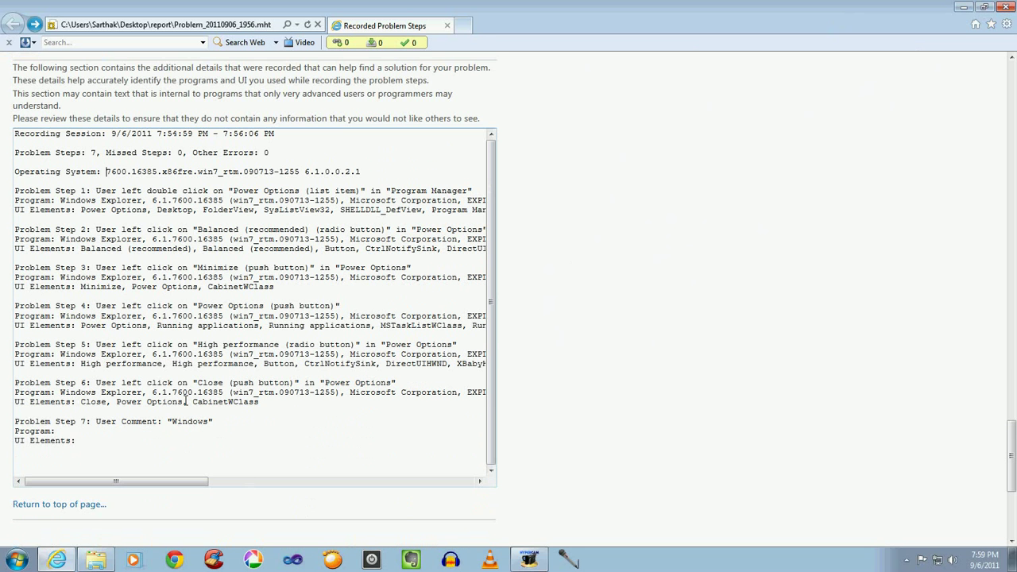
pyautogui.scroll(-1, 636, 371)
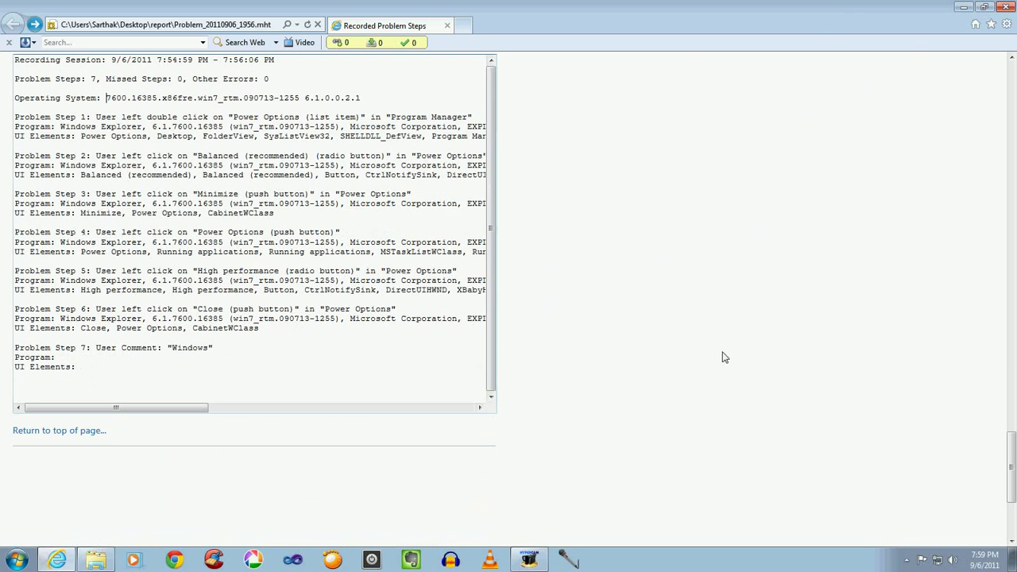
# Close the recorded problem steps report and the report folder window, leaving nothing selected on the desktop
pyautogui.click(1006, 8)
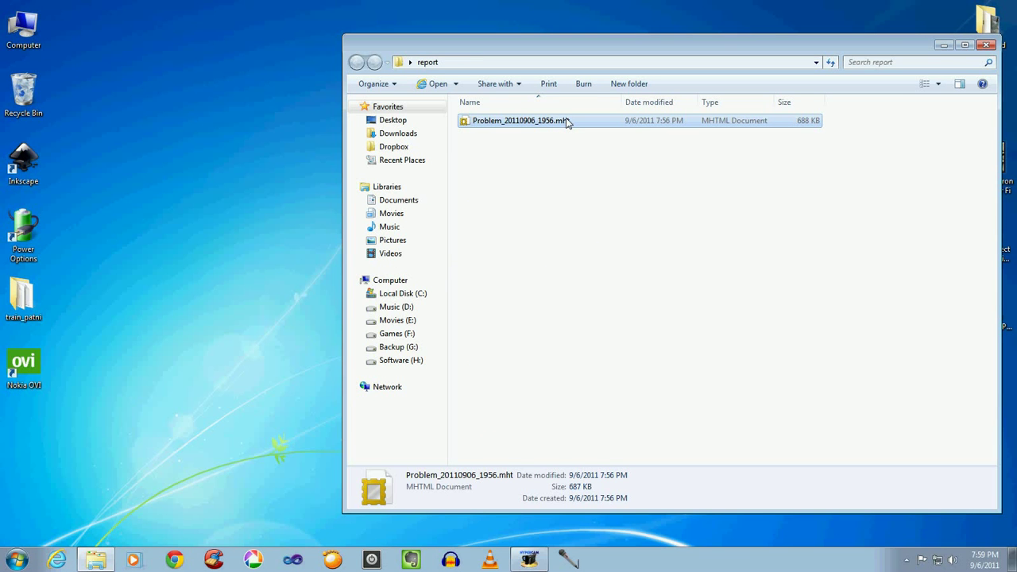
pyautogui.click(588, 229)
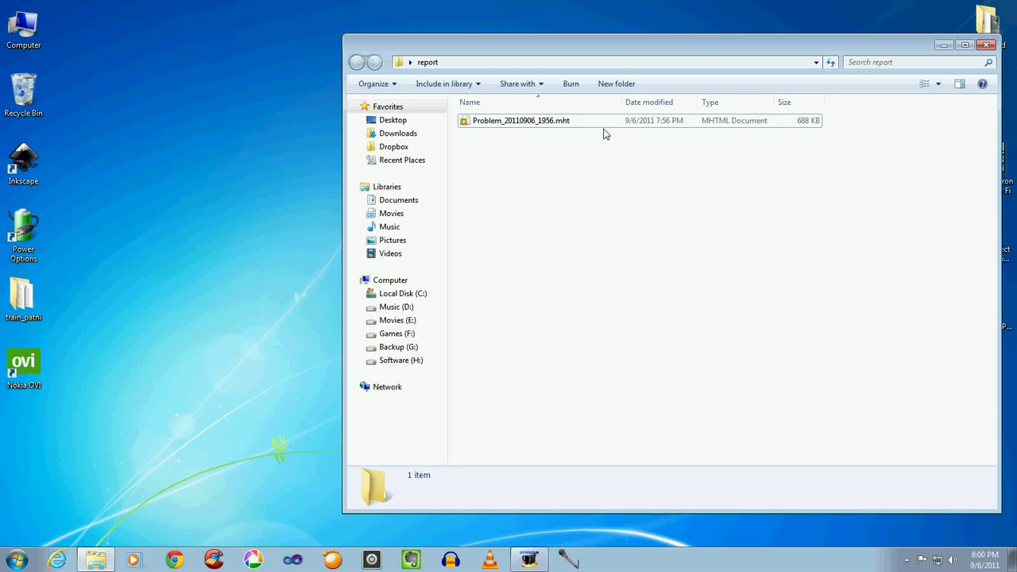
pyautogui.moveTo(716, 49); pyautogui.dragTo(570, 49)
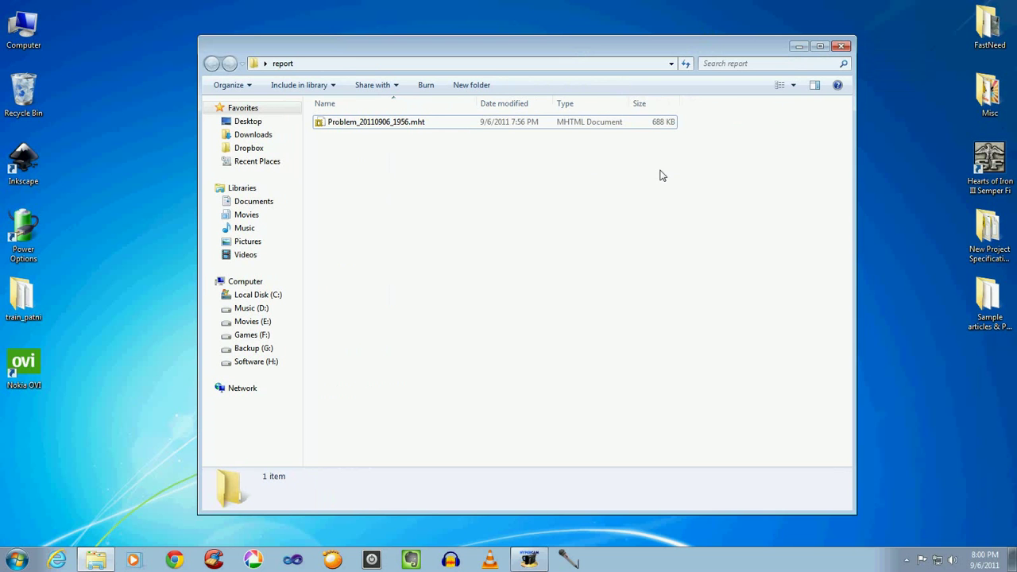
pyautogui.click(841, 46)
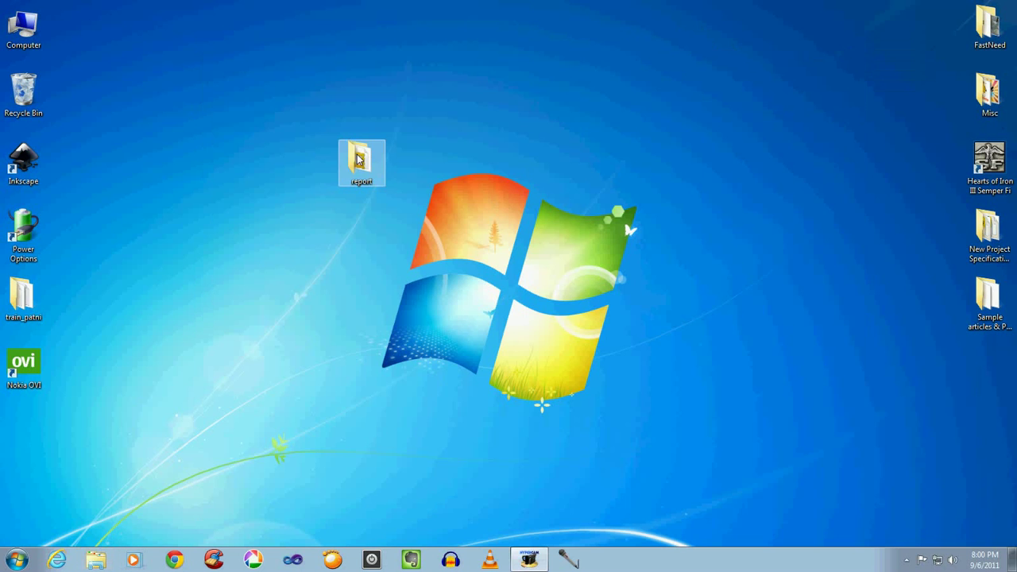
pyautogui.click(581, 258)
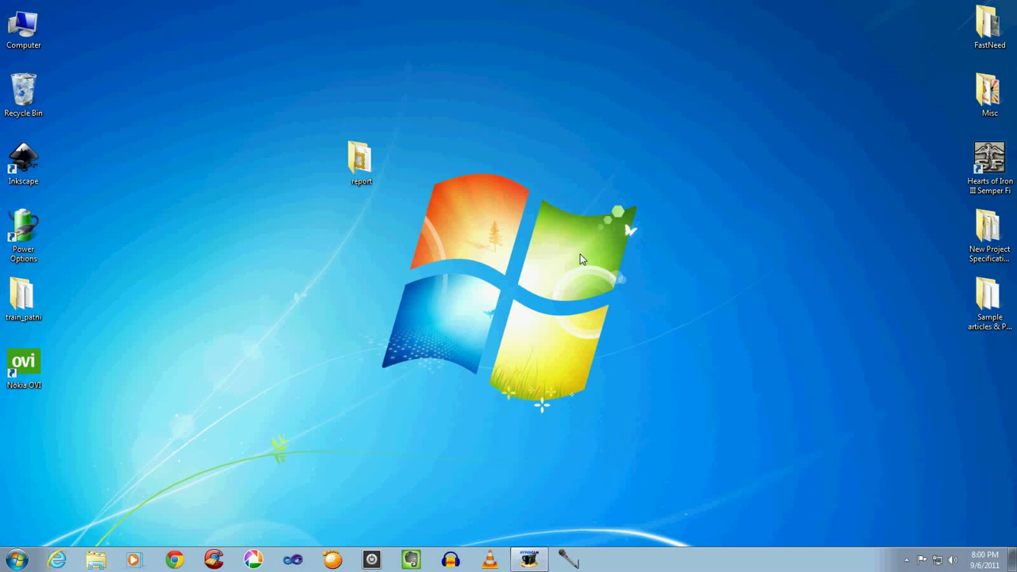